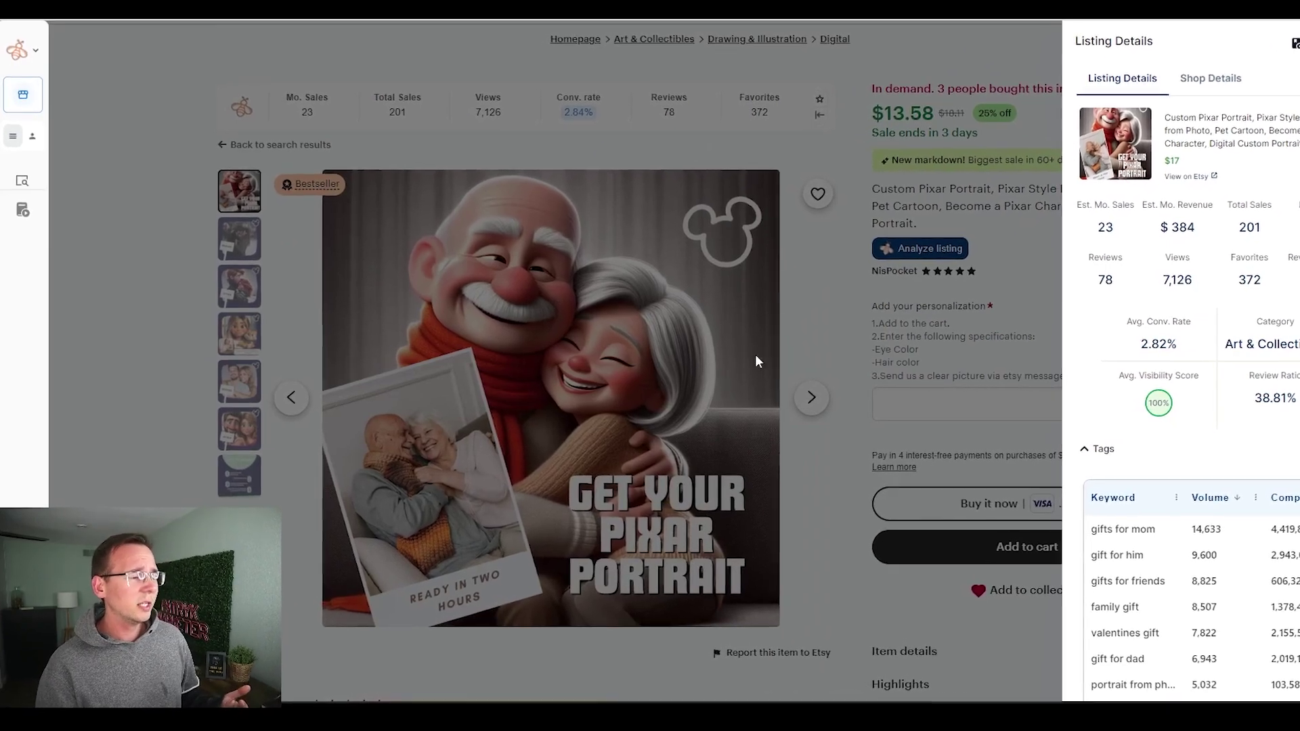
Step: Close the EverBee stats panel and view the Pixar portrait listing's main photo full size
{"action": "left_click", "coordinate": [799, 344]}
{"action": "left_click", "coordinate": [473, 488]}
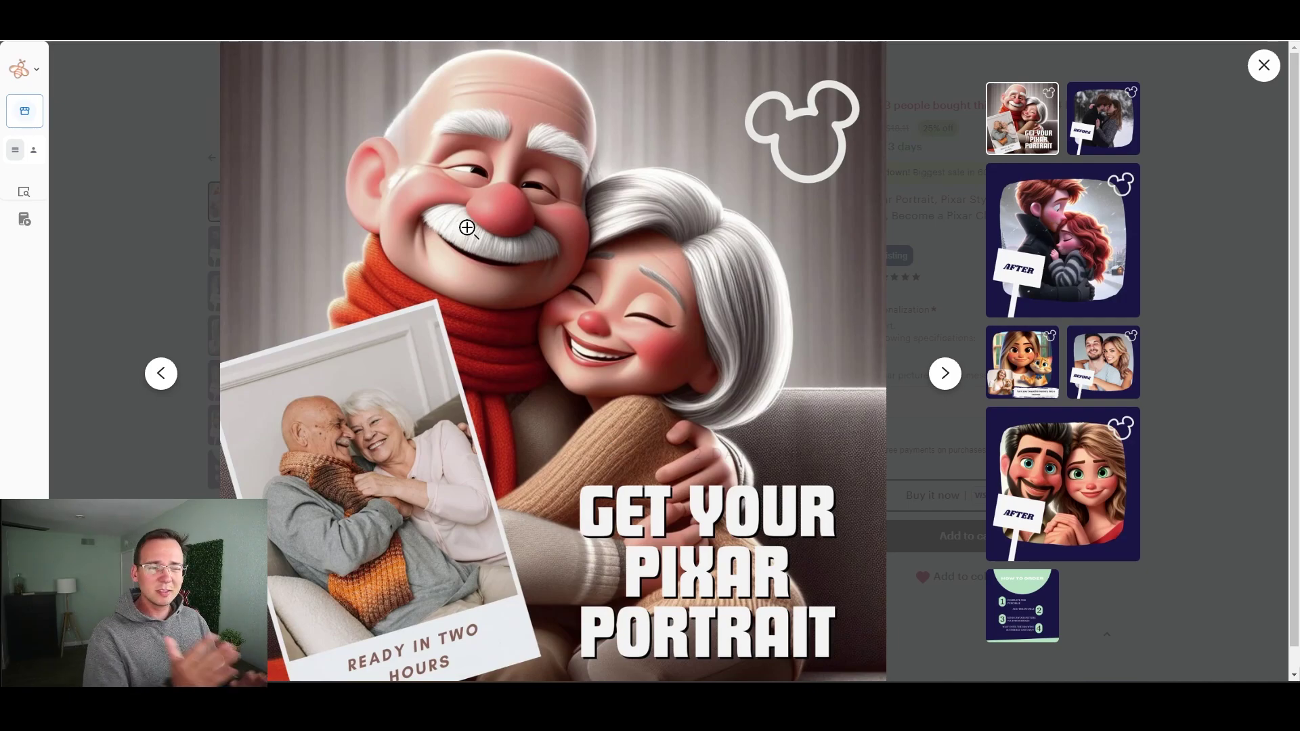
{"action": "left_click", "coordinate": [1237, 161]}
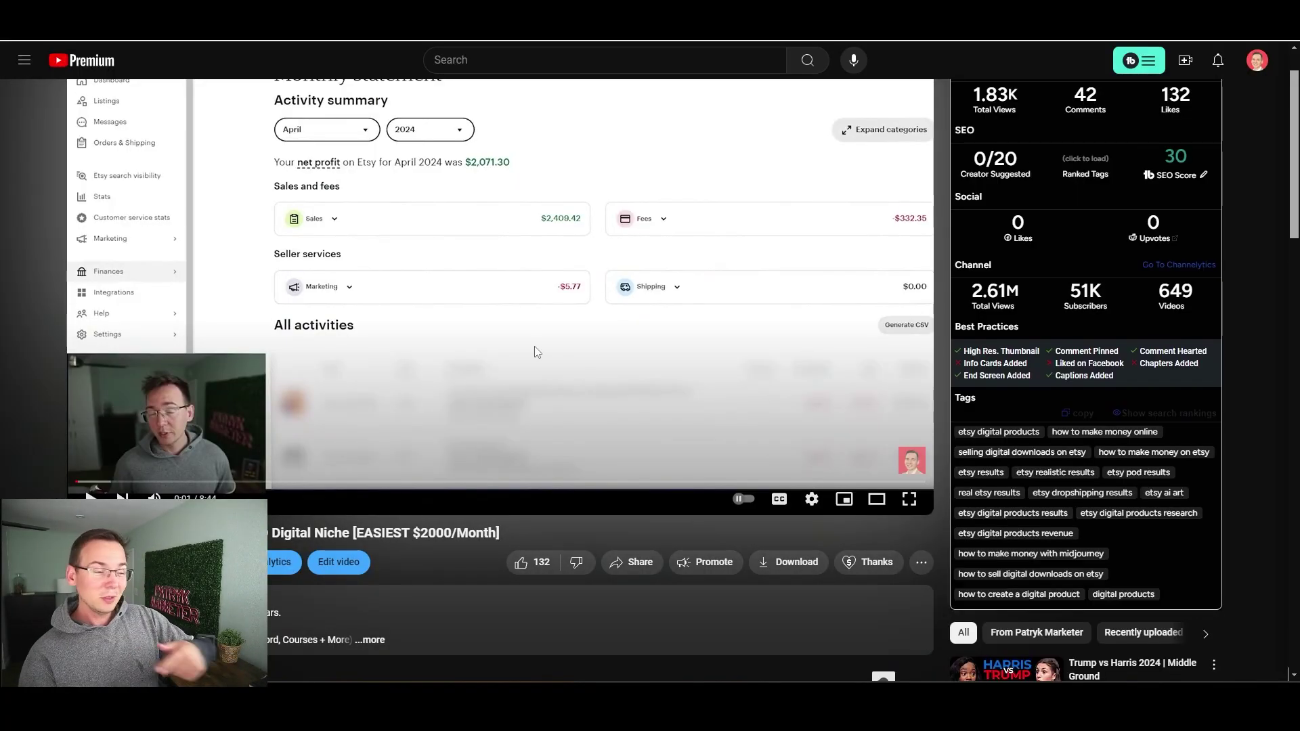
{"action": "scroll", "coordinate": [537, 352], "scroll_direction": "down", "scroll_amount": 6}
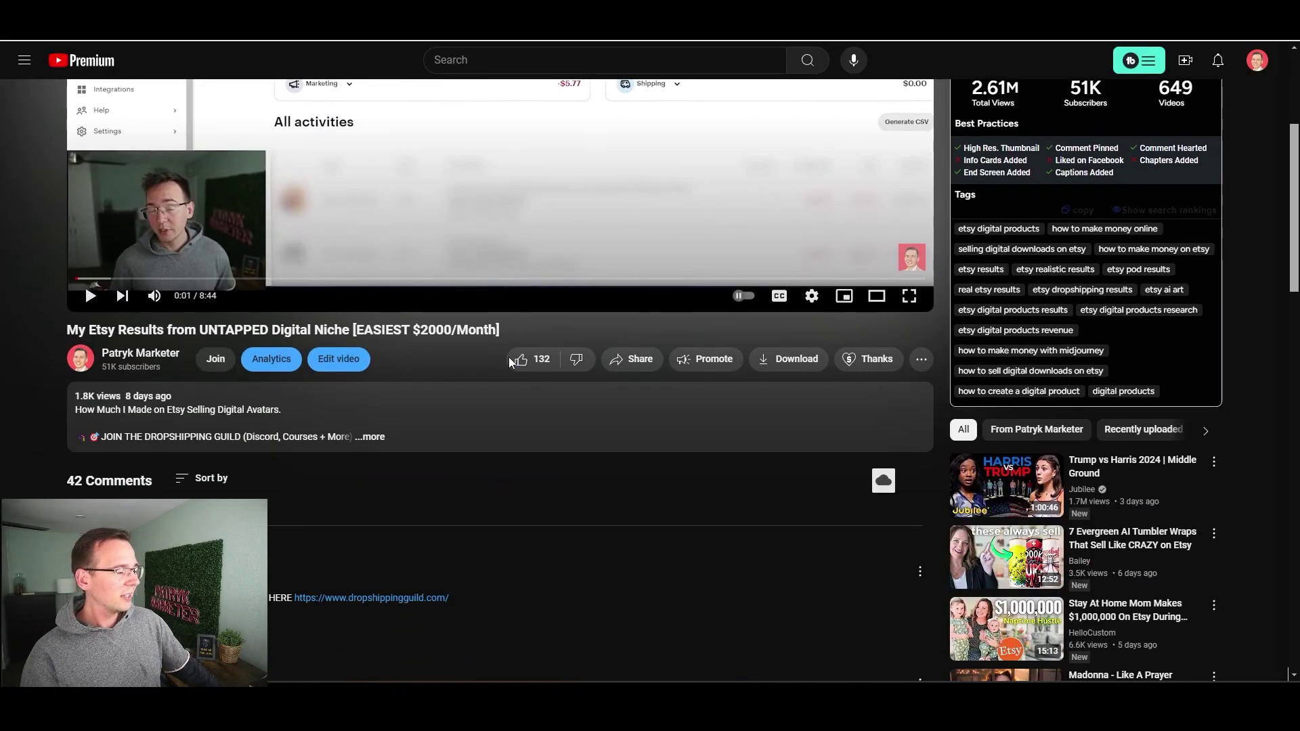
{"action": "scroll", "coordinate": [511, 375], "scroll_direction": "down", "scroll_amount": 4}
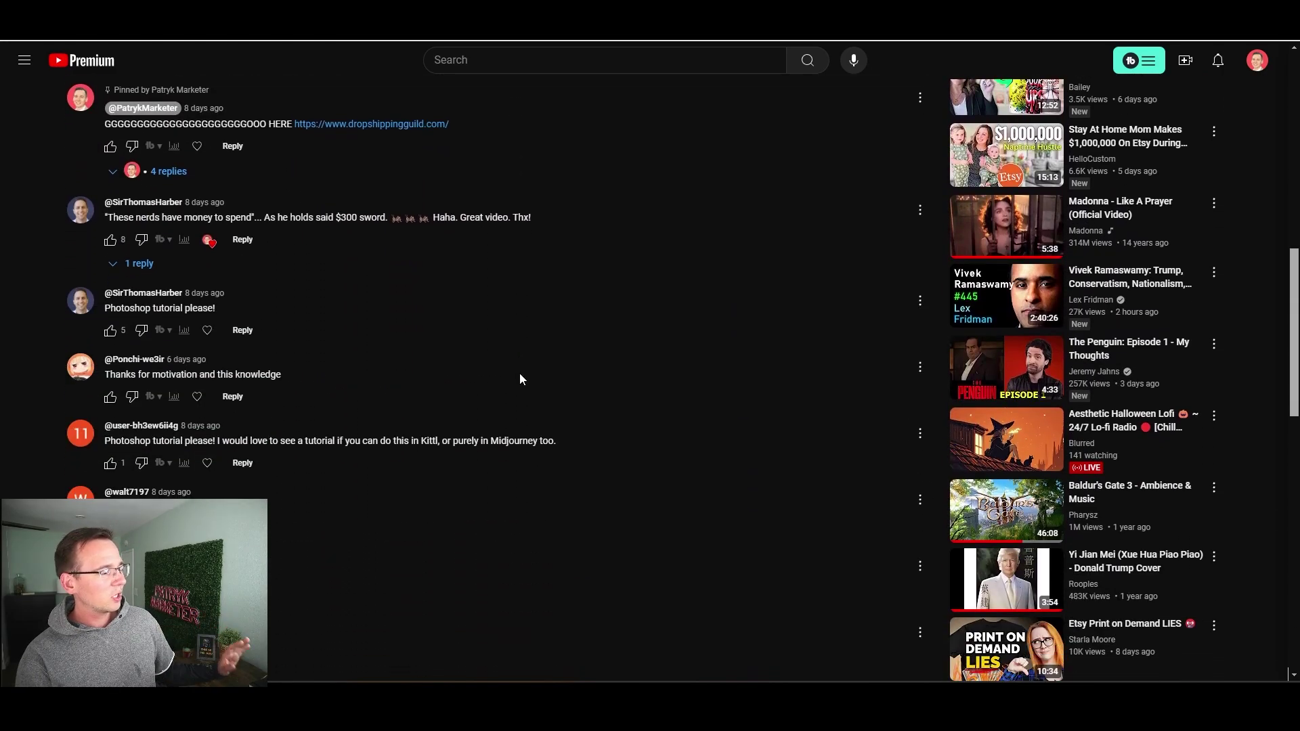
{"action": "scroll", "coordinate": [136, 304], "scroll_direction": "down", "scroll_amount": 3}
{"action": "scroll", "coordinate": [137, 301], "scroll_direction": "down", "scroll_amount": 10}
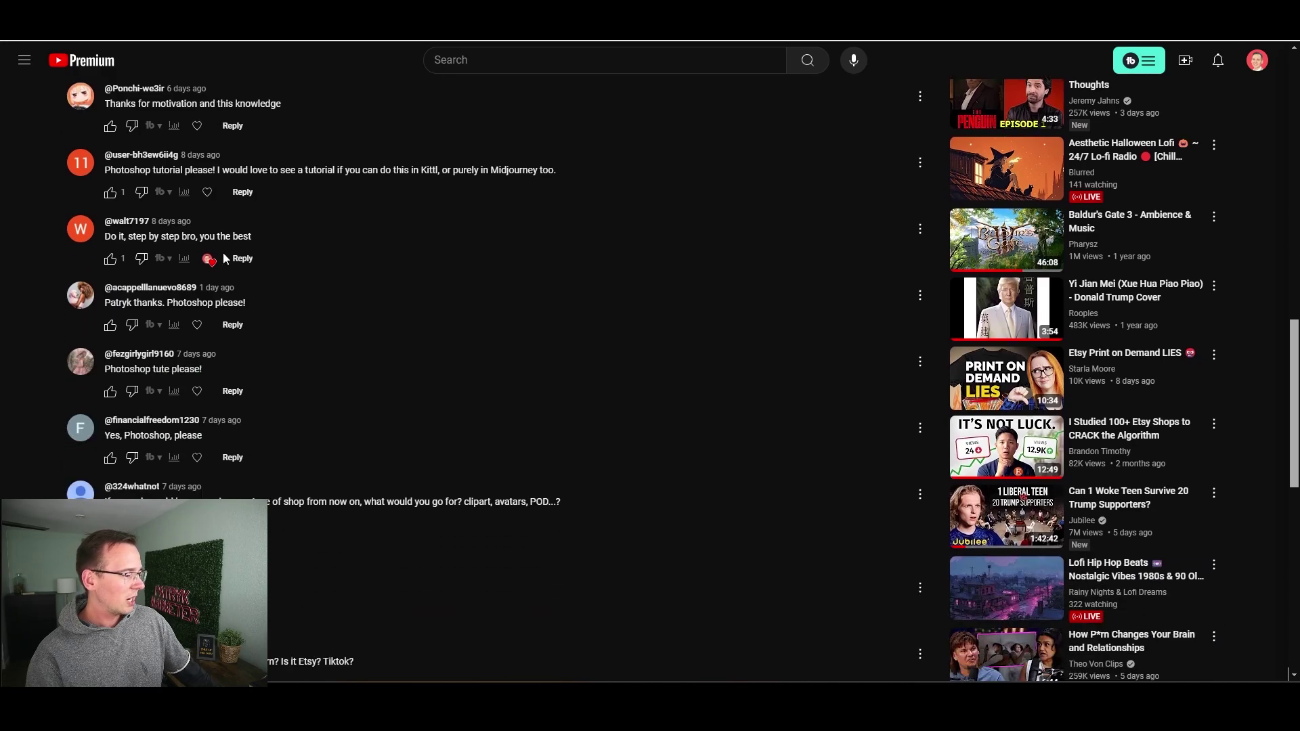
{"action": "scroll", "coordinate": [160, 474], "scroll_direction": "down", "scroll_amount": 10}
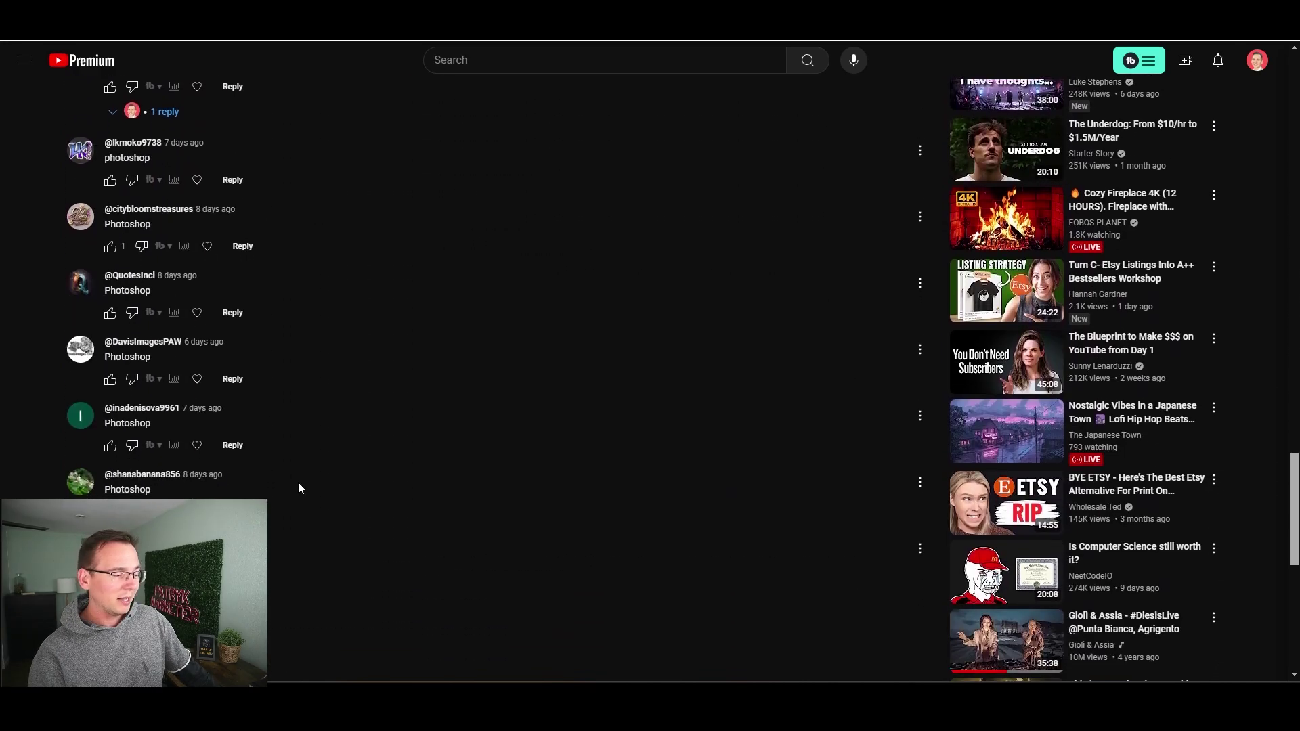
{"action": "scroll", "coordinate": [299, 482], "scroll_direction": "up", "scroll_amount": 7}
{"action": "scroll", "coordinate": [298, 486], "scroll_direction": "up", "scroll_amount": 15}
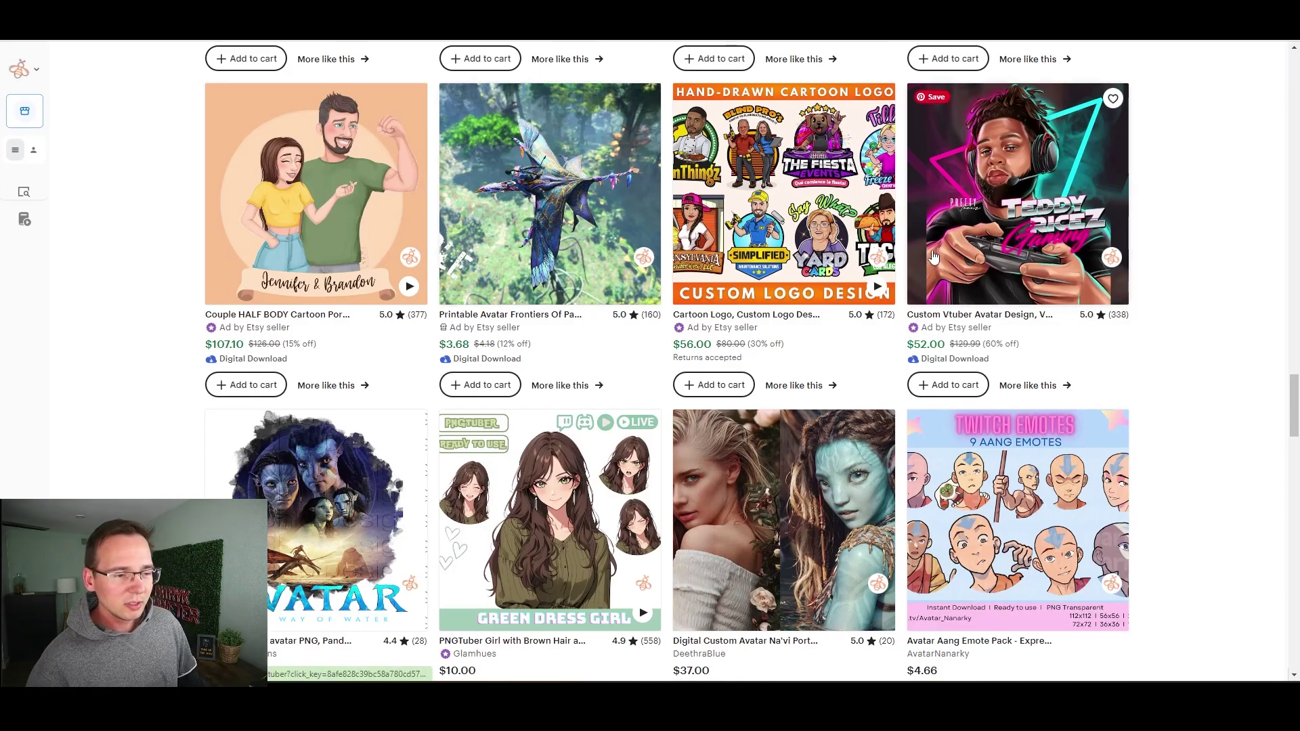
Step: Open the Custom Vtuber Avatar Design listing, read its reviews, and return to avatar results
{"action": "right_click", "coordinate": [1025, 212]}
{"action": "left_click", "coordinate": [1039, 218]}
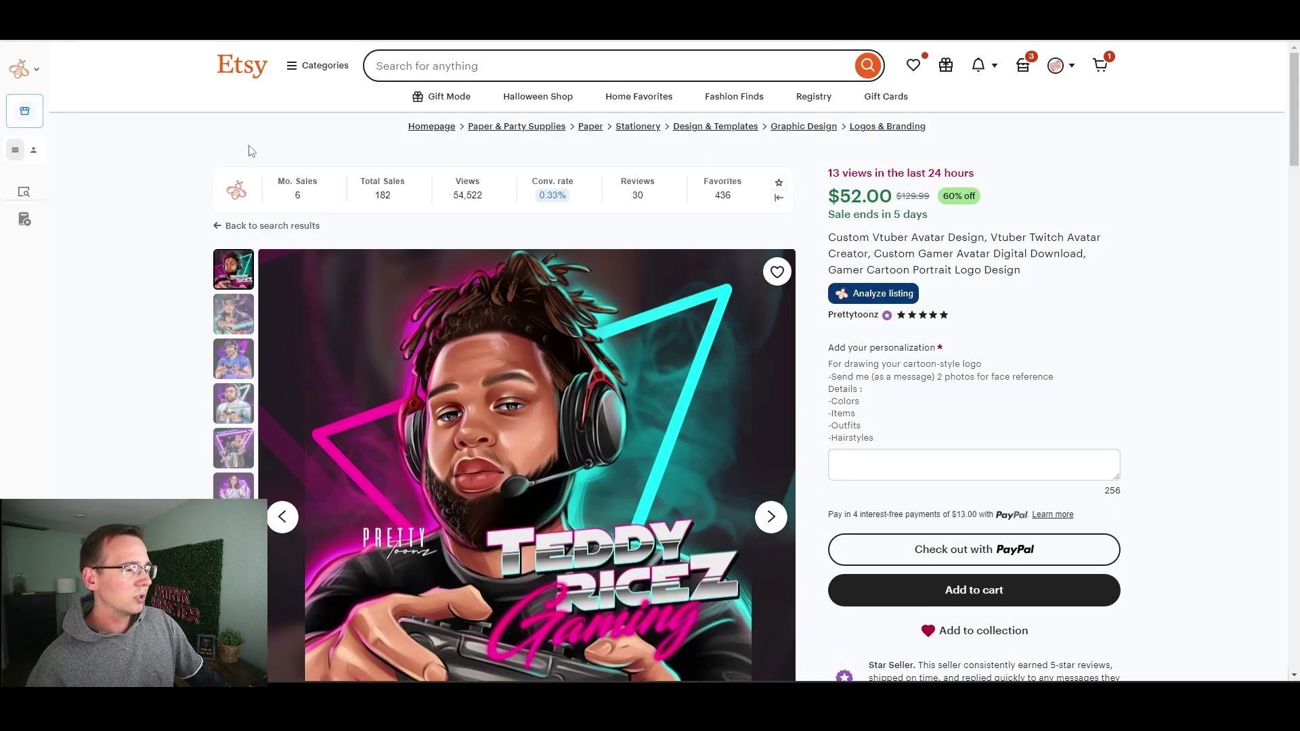
{"action": "mouse_move", "coordinate": [64, 119]}
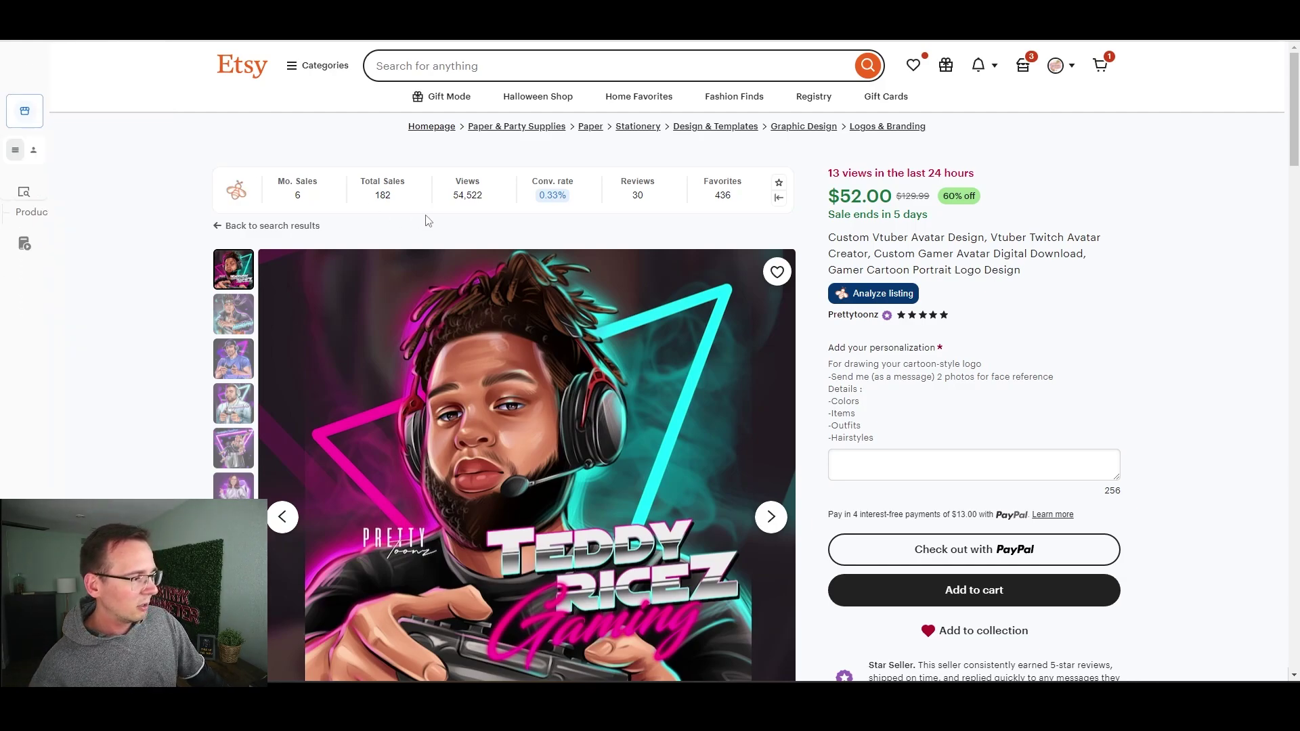
{"action": "scroll", "coordinate": [429, 227], "scroll_direction": "down", "scroll_amount": 1}
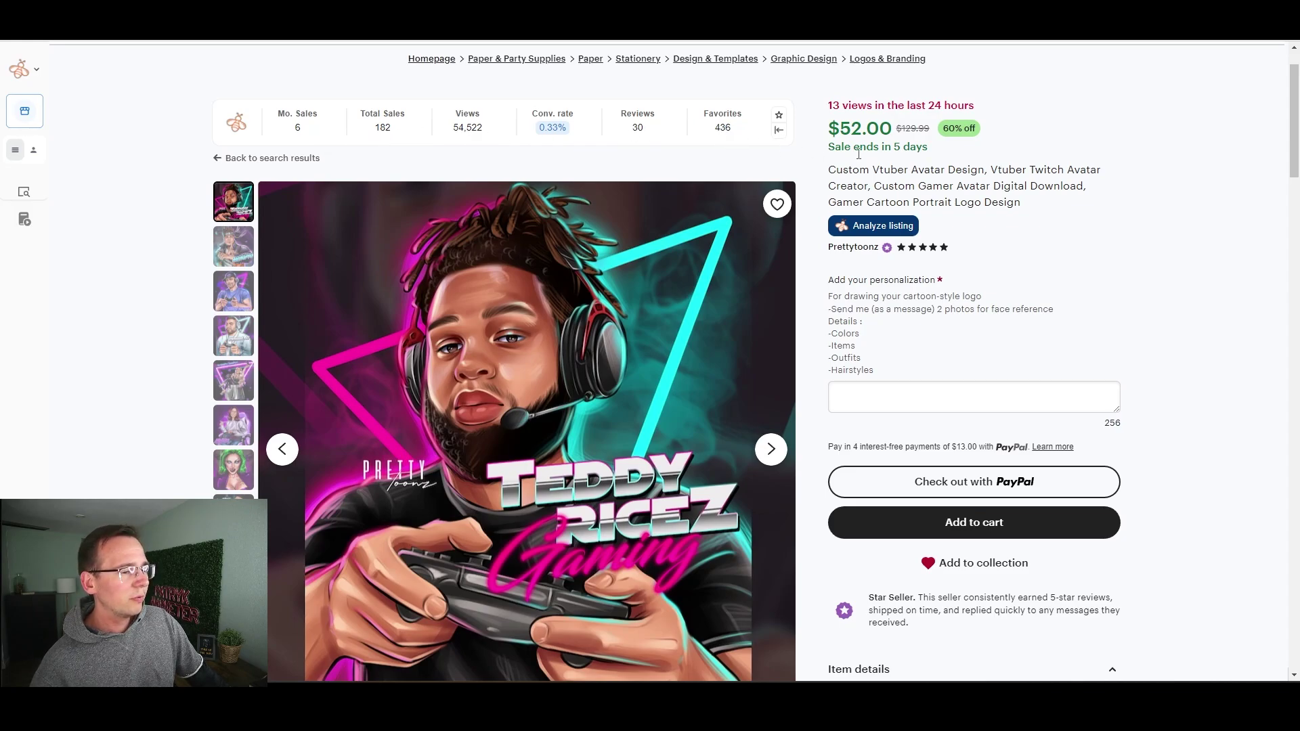
{"action": "scroll", "coordinate": [881, 162], "scroll_direction": "down", "scroll_amount": 20}
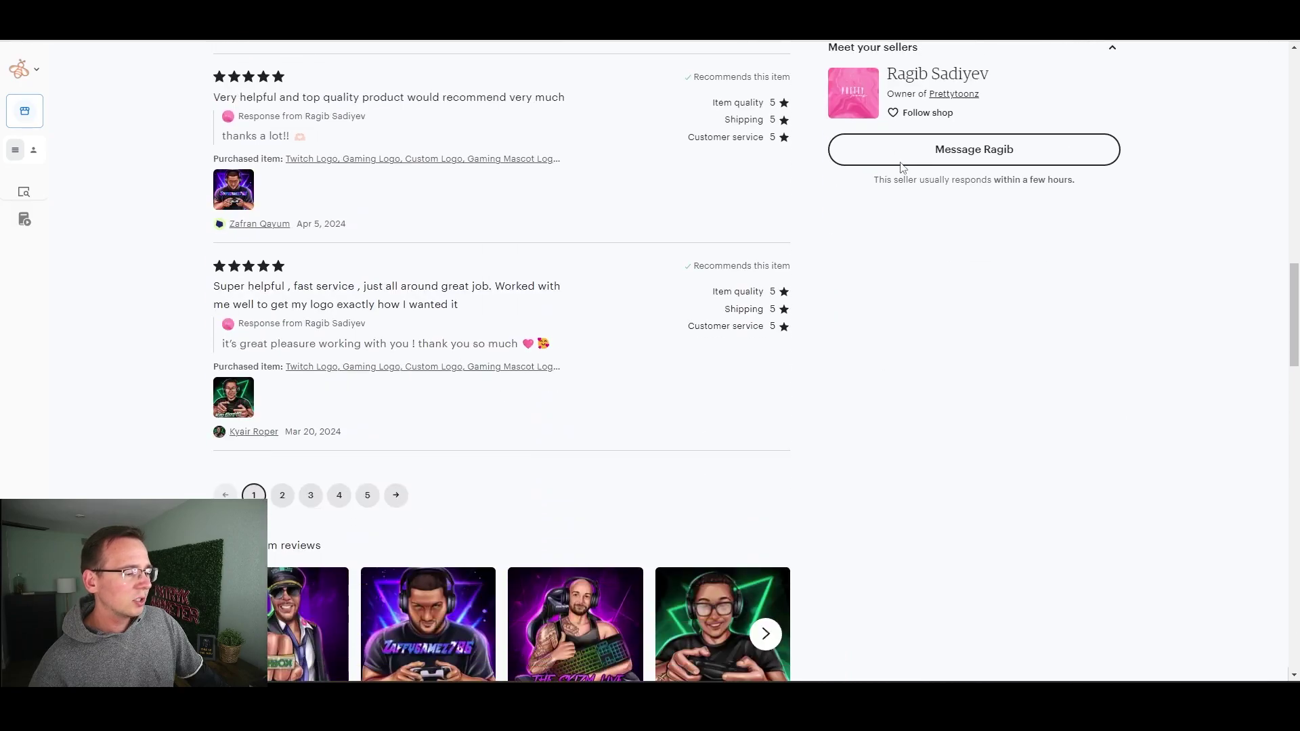
{"action": "scroll", "coordinate": [903, 167], "scroll_direction": "down", "scroll_amount": 5}
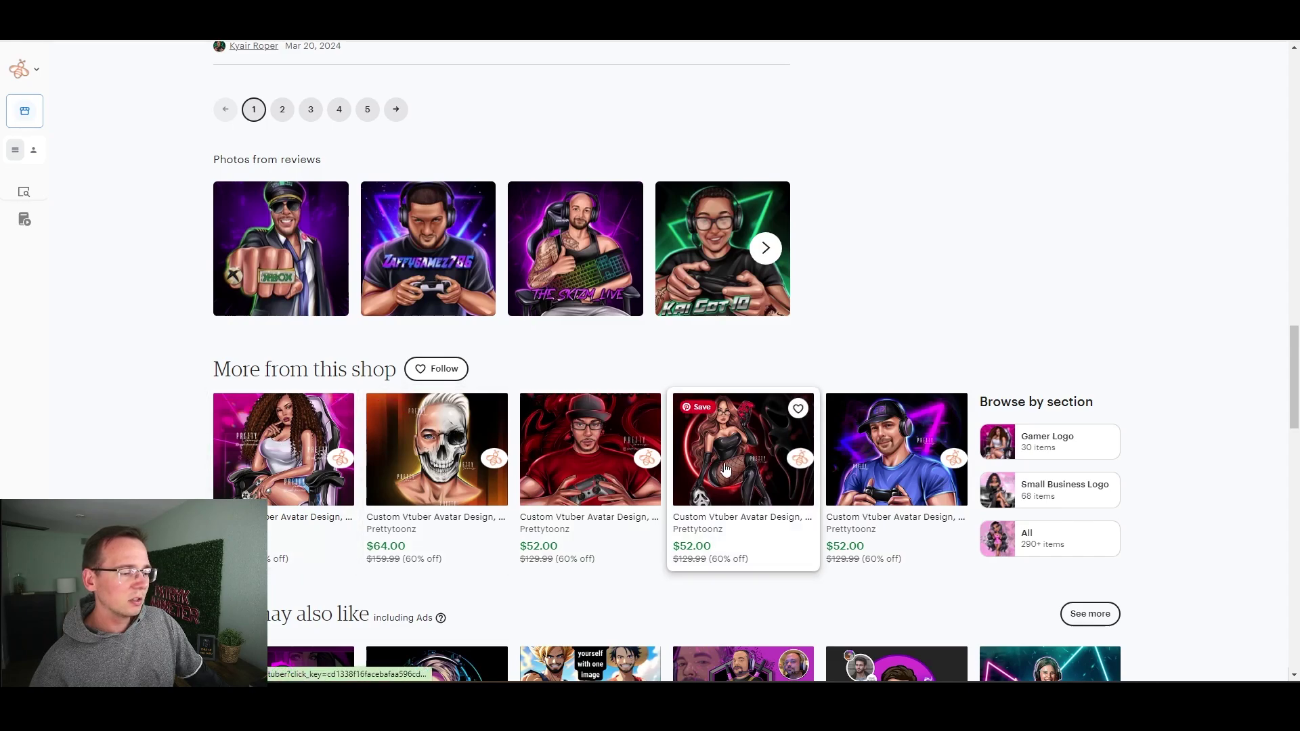
{"action": "scroll", "coordinate": [364, 475], "scroll_direction": "up", "scroll_amount": 7}
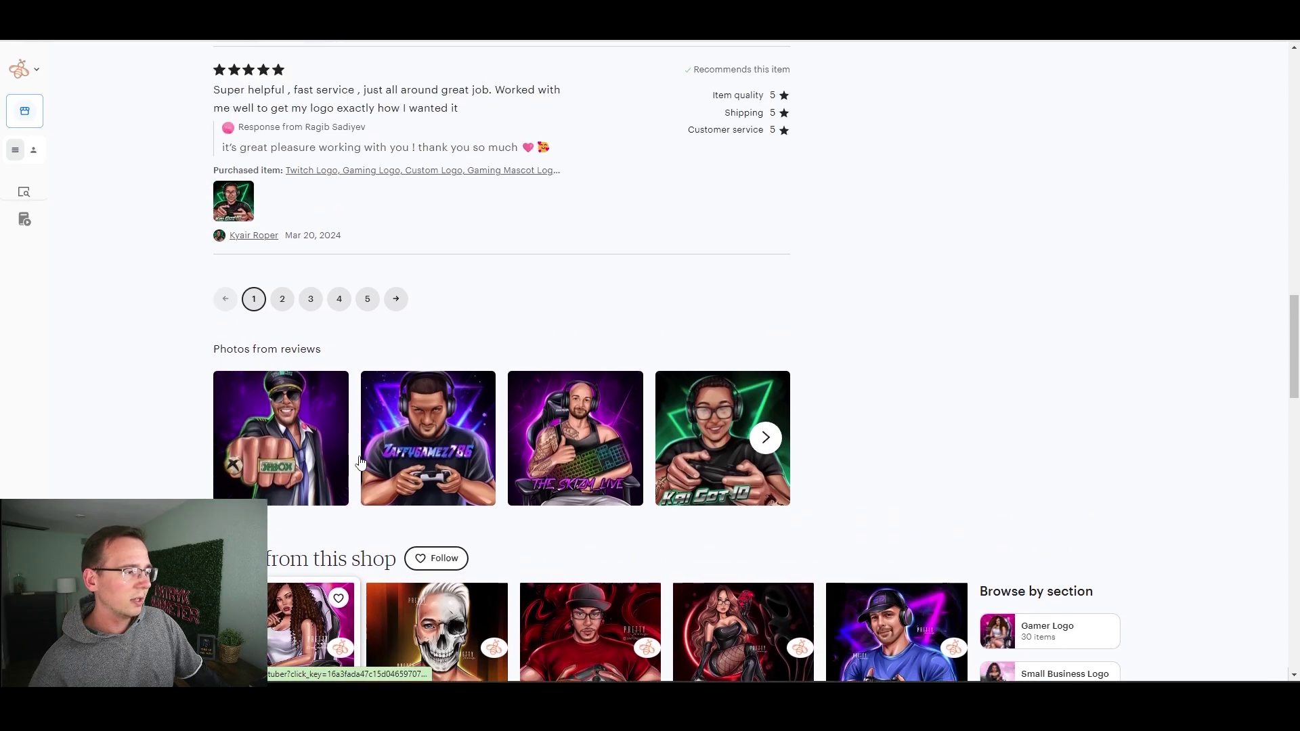
{"action": "scroll", "coordinate": [364, 475], "scroll_direction": "up", "scroll_amount": 10}
{"action": "key", "text": "alt+Left"}
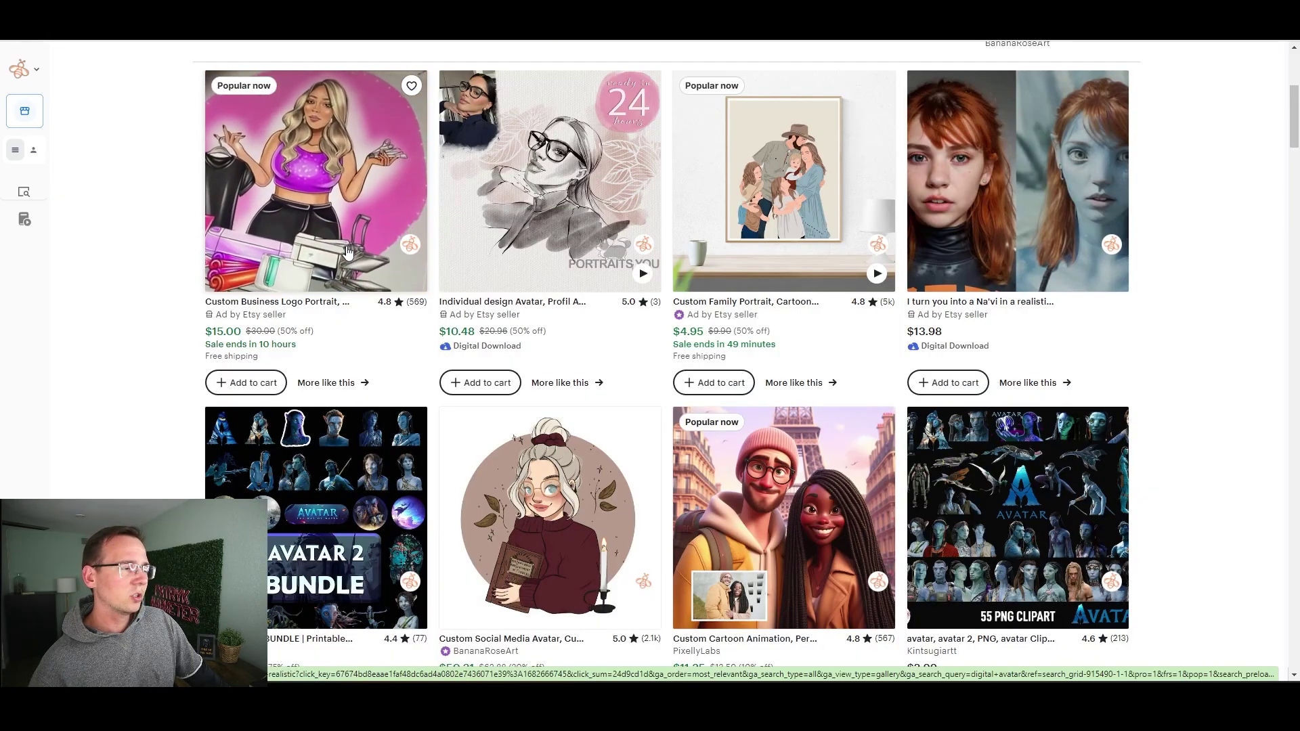
Step: Show sales stats and tags for the Business Logo Portrait and Custom Cartoon Animation listings
{"action": "left_click", "coordinate": [348, 253]}
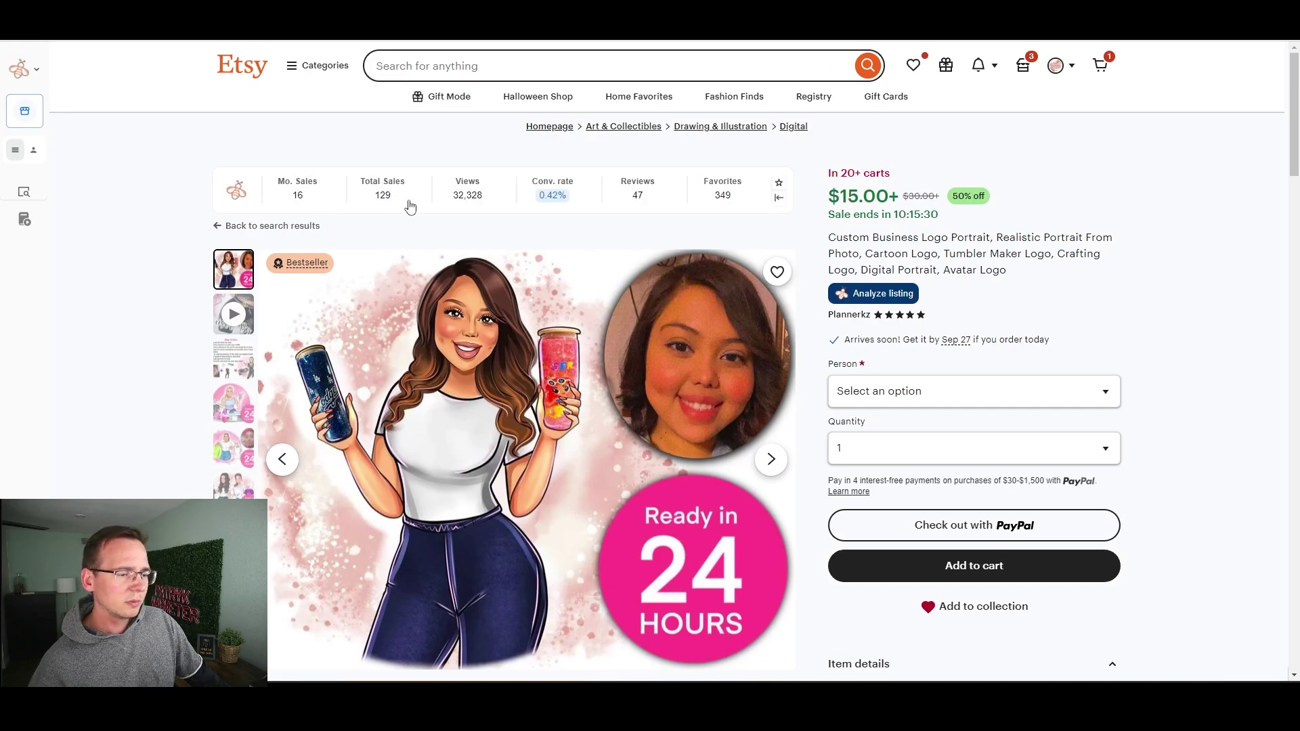
{"action": "left_click", "coordinate": [894, 295]}
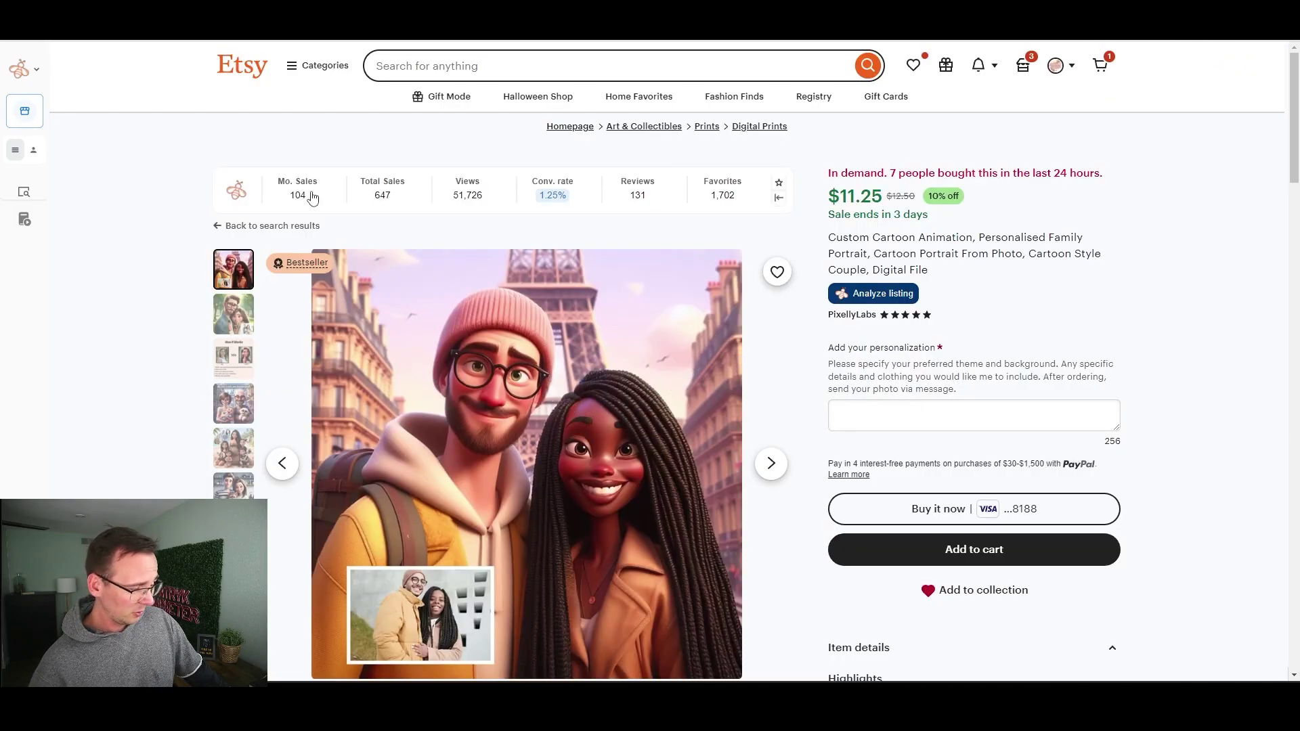
{"action": "left_click", "coordinate": [905, 299]}
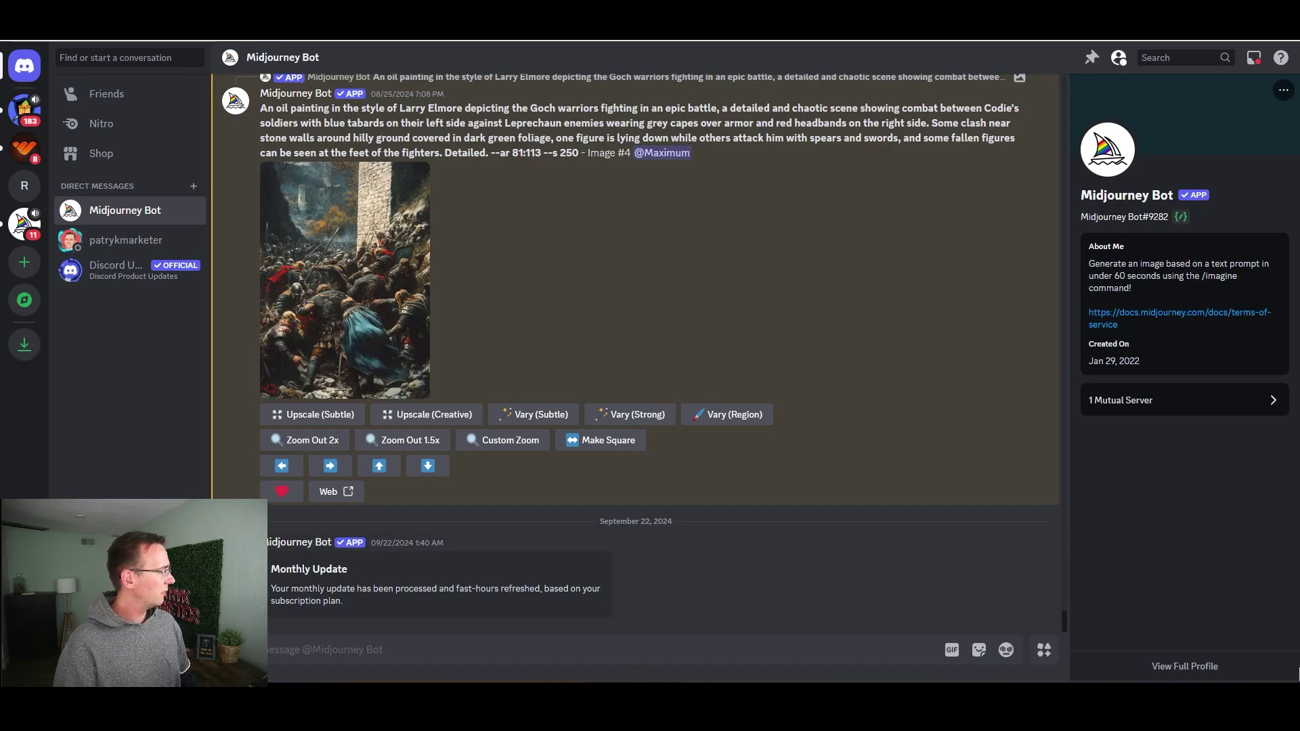
Step: Run /describe on the Paris couple cartoon and render all four suggested prompts with Imagine all
{"action": "type", "text": "/de"}
{"action": "left_click", "coordinate": [458, 357]}
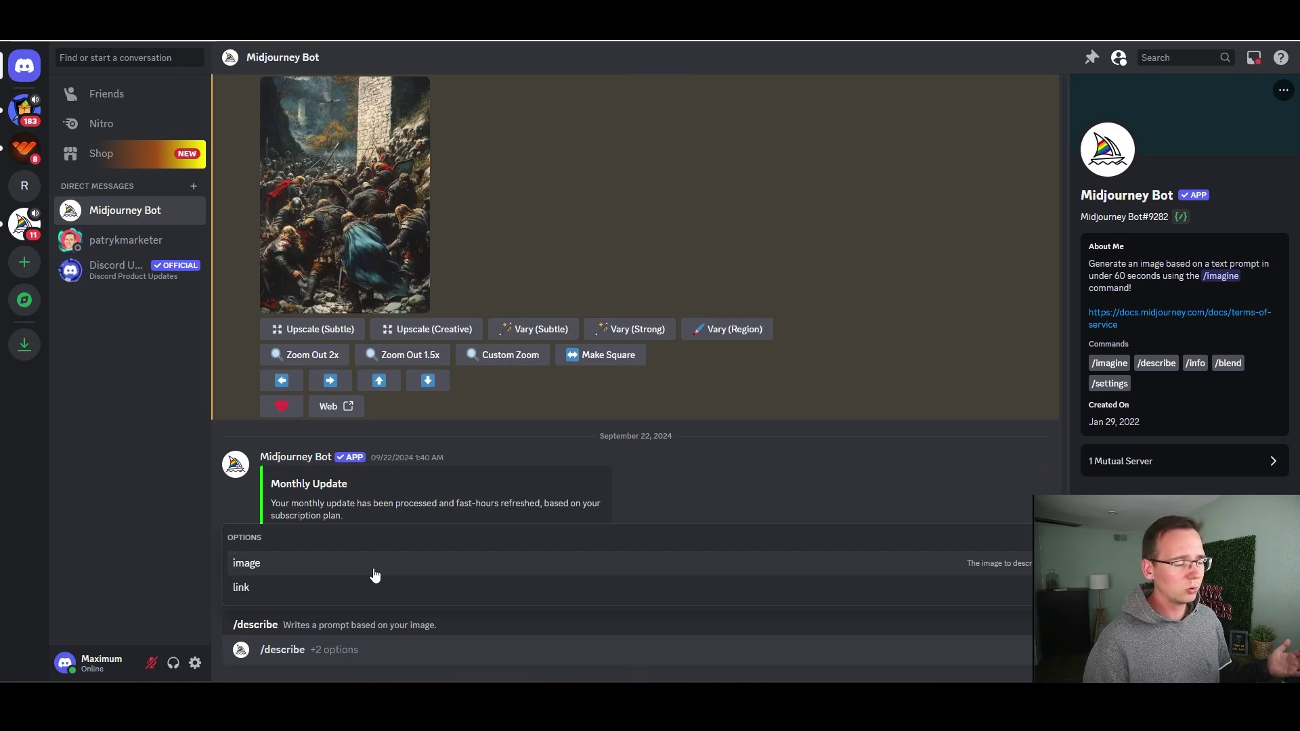
{"action": "key", "text": "Return"}
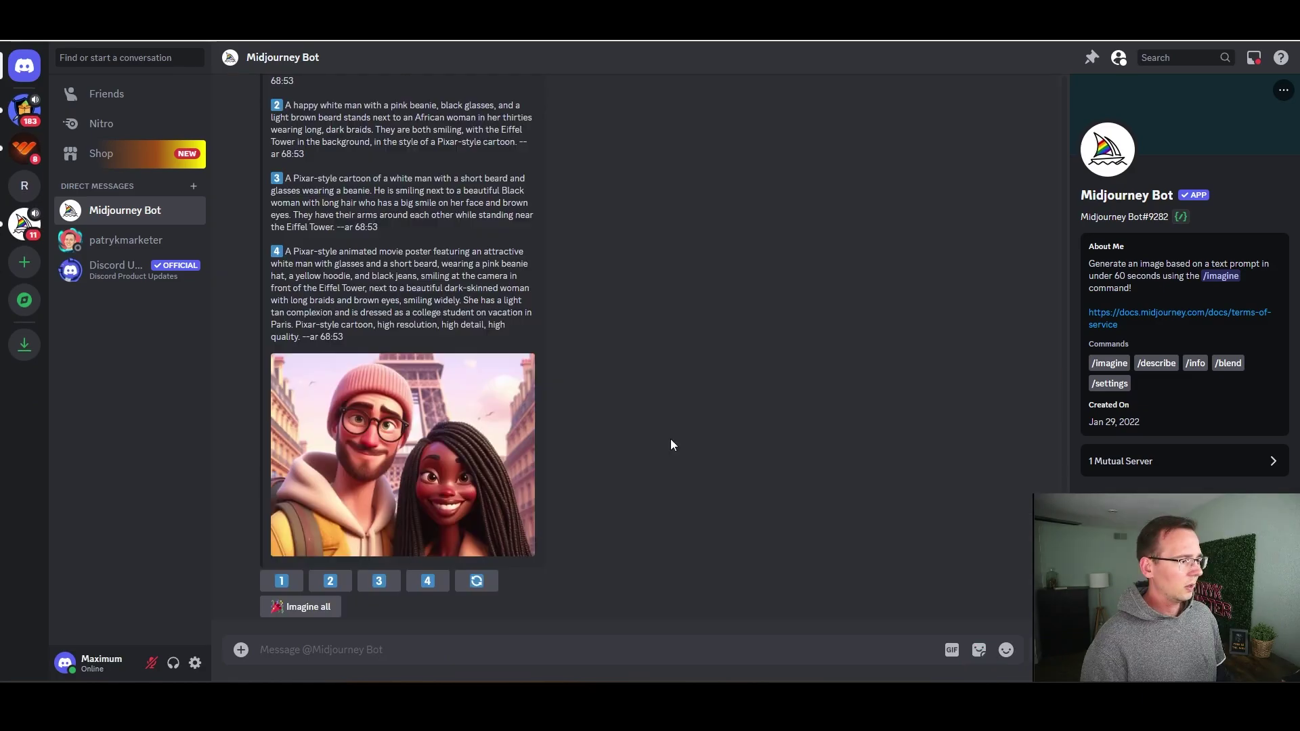
{"action": "scroll", "coordinate": [337, 236], "scroll_direction": "up", "scroll_amount": 3}
{"action": "scroll", "coordinate": [337, 235], "scroll_direction": "down", "scroll_amount": 3}
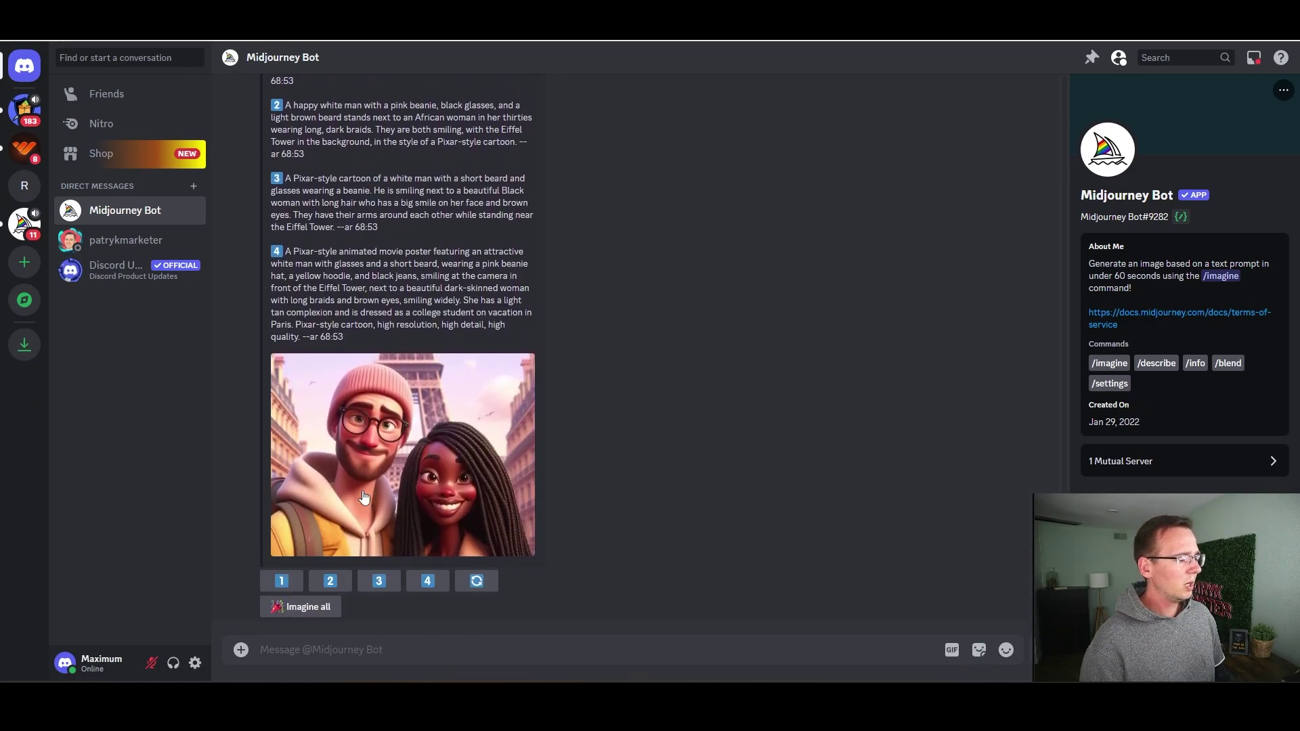
{"action": "left_click", "coordinate": [299, 613]}
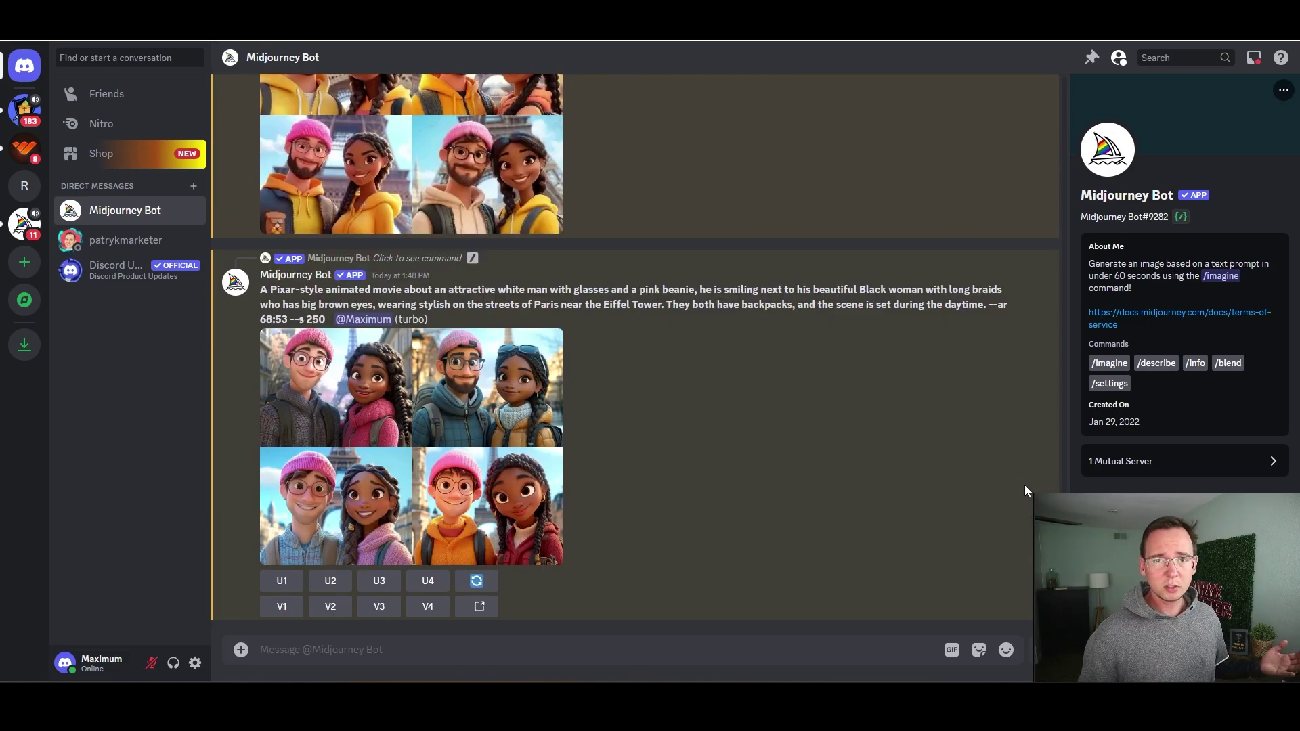
Step: Find the happy man in pink beanie Eiffel Tower prompt and select its full text
{"action": "scroll", "coordinate": [677, 488], "scroll_direction": "up", "scroll_amount": 1}
{"action": "scroll", "coordinate": [676, 487], "scroll_direction": "up", "scroll_amount": 5}
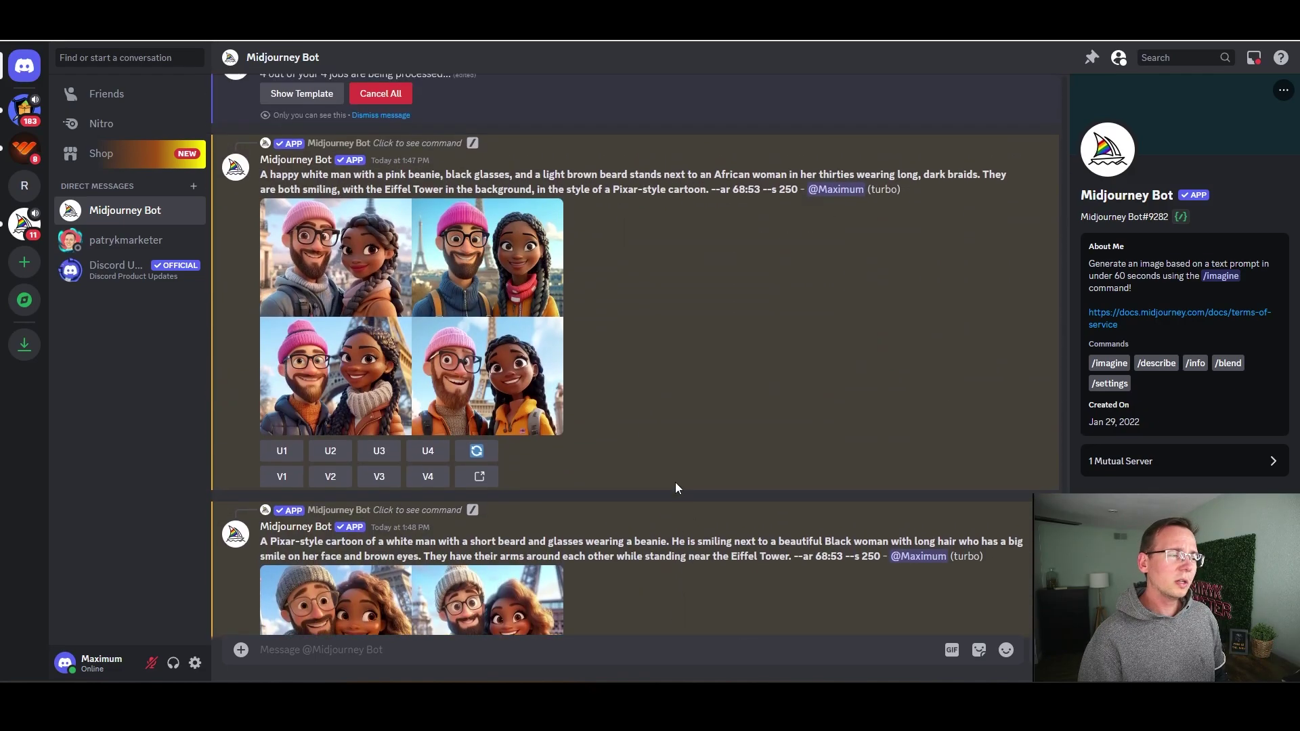
{"action": "scroll", "coordinate": [676, 488], "scroll_direction": "down", "scroll_amount": 2}
{"action": "scroll", "coordinate": [676, 487], "scroll_direction": "down", "scroll_amount": 10}
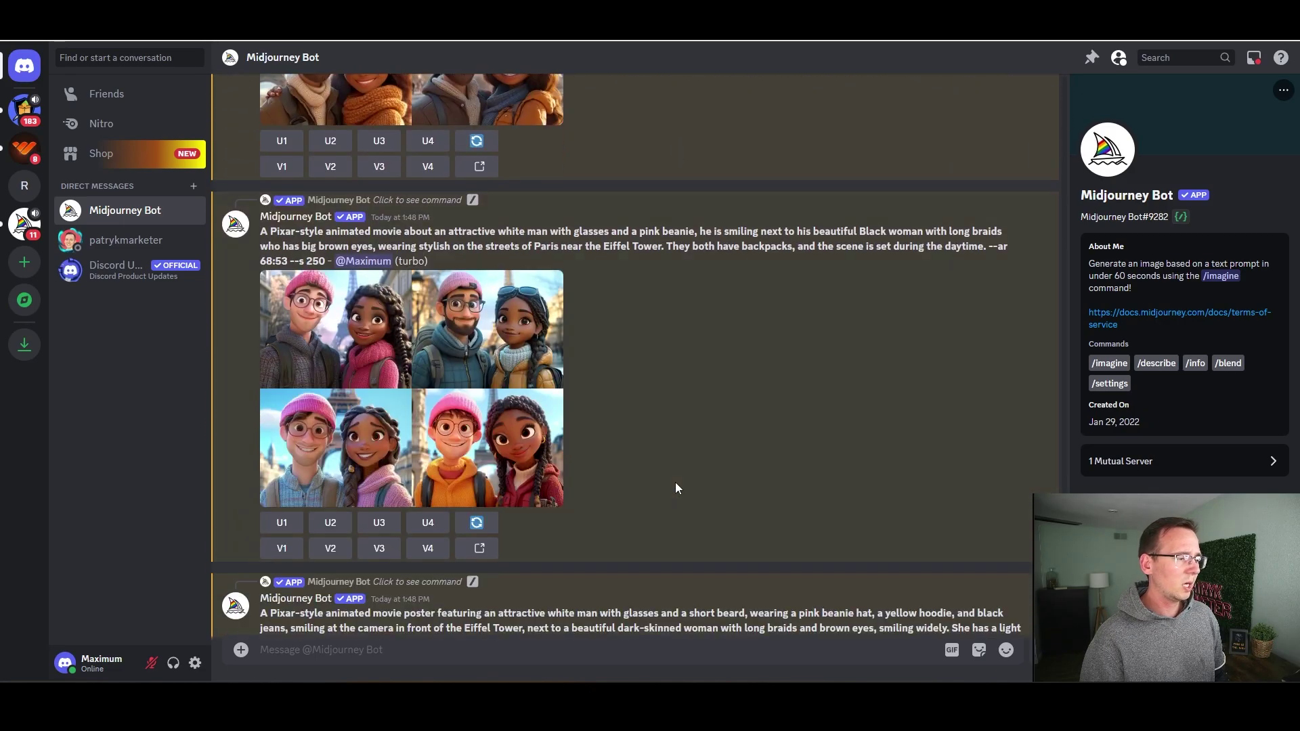
{"action": "scroll", "coordinate": [676, 484], "scroll_direction": "down", "scroll_amount": 1}
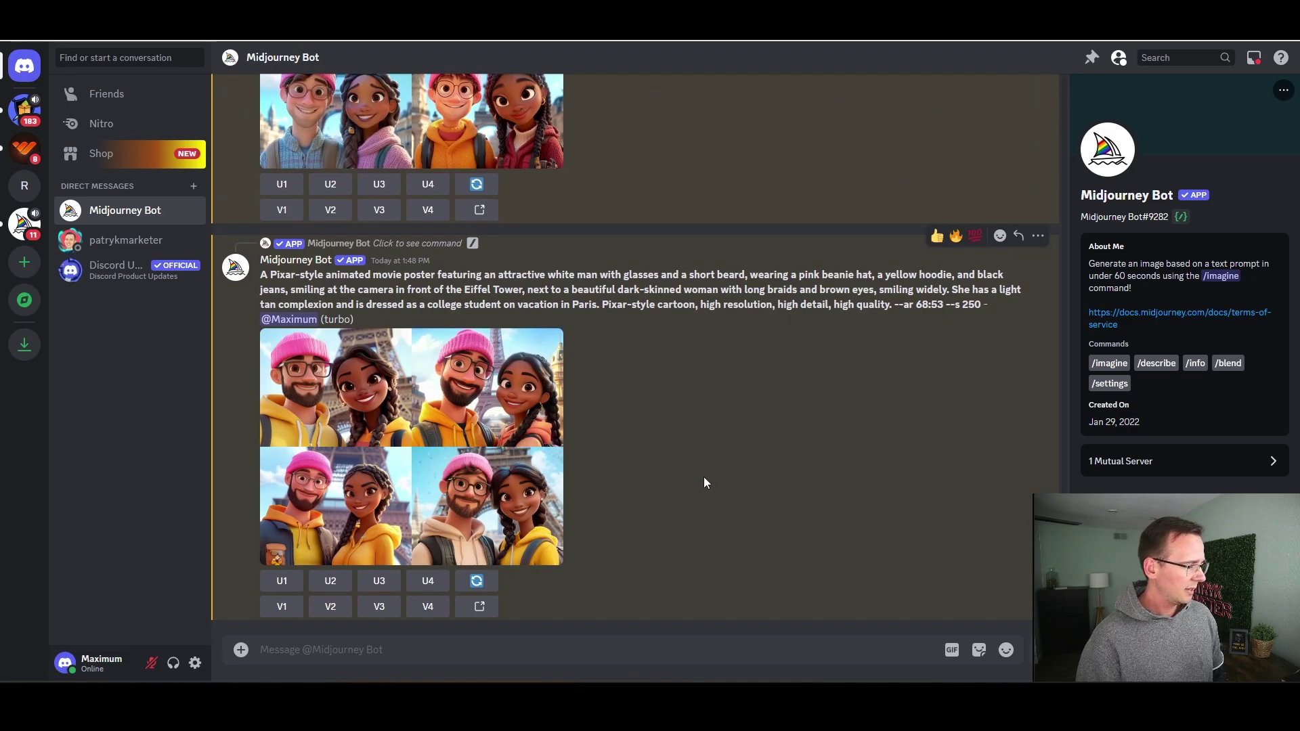
{"action": "scroll", "coordinate": [725, 469], "scroll_direction": "up", "scroll_amount": 10}
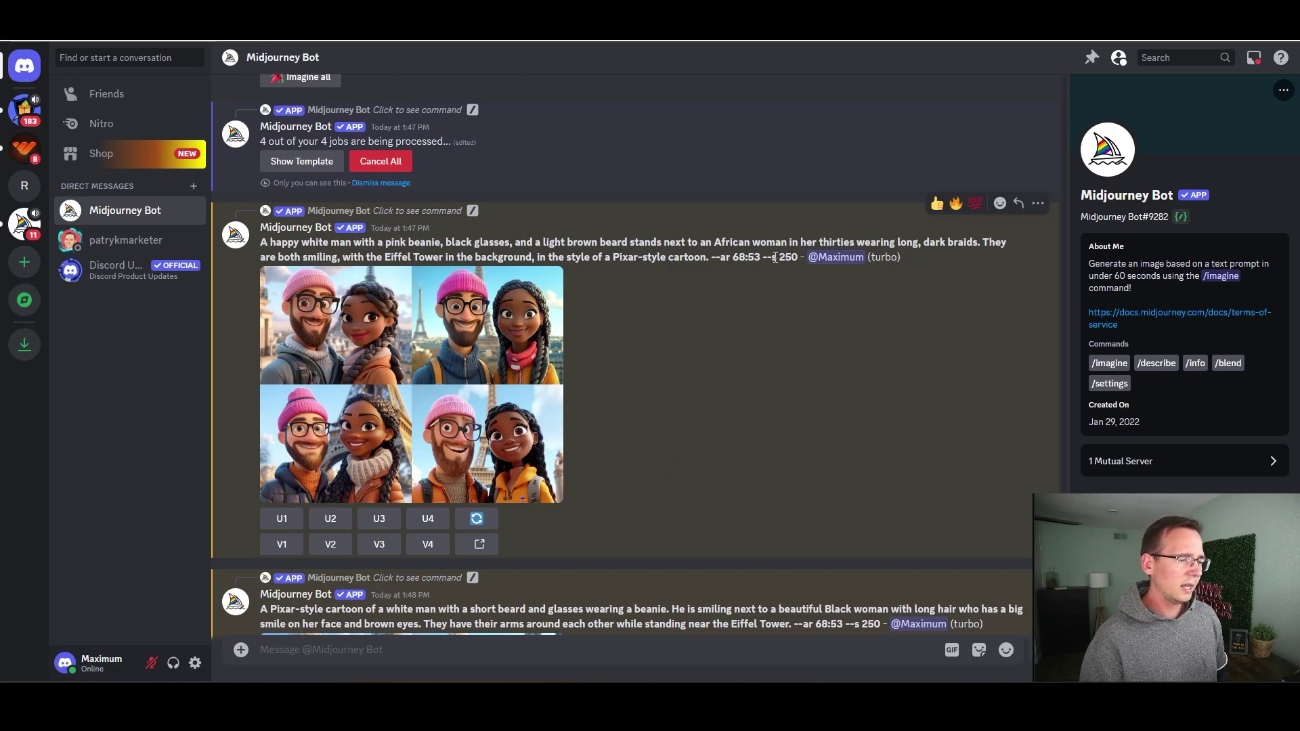
{"action": "left_click_drag", "start_coordinate": [800, 258], "coordinate": [262, 240]}
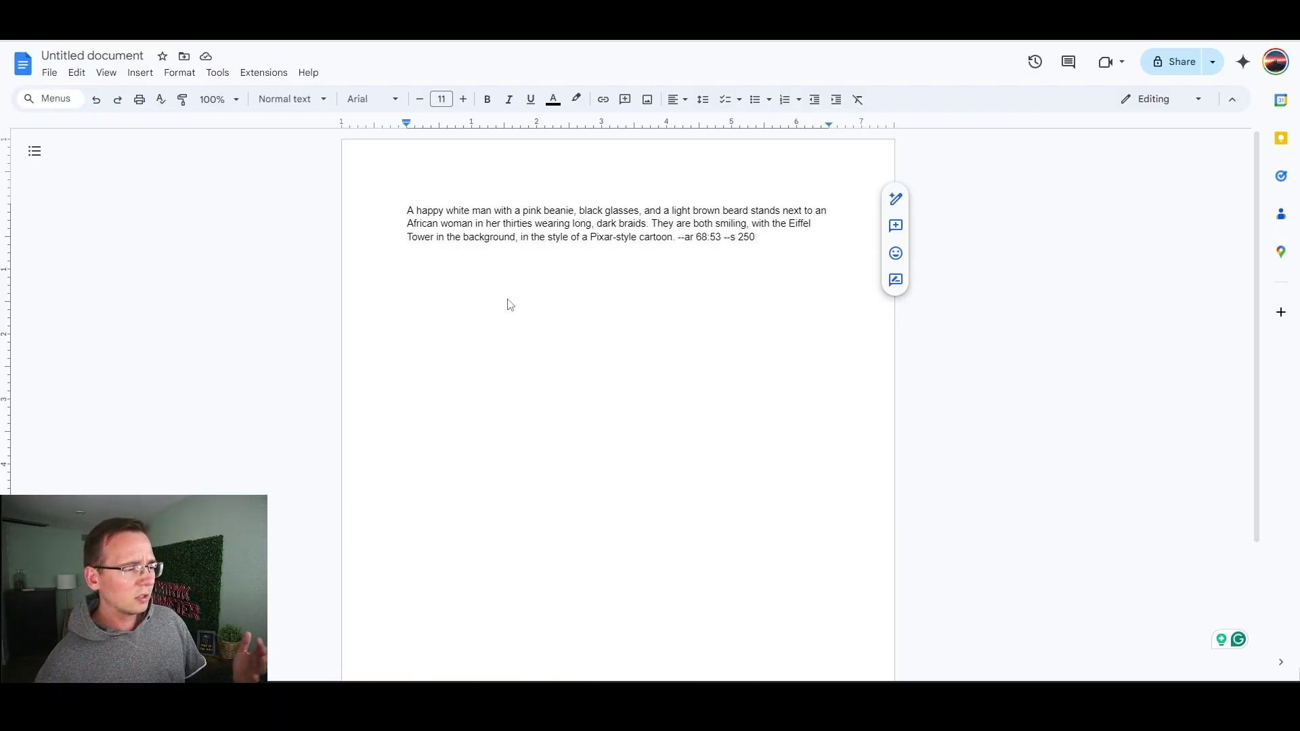
Step: Delete the man's description and the couple's looks sentence from the pasted prompt
{"action": "left_click", "coordinate": [510, 304]}
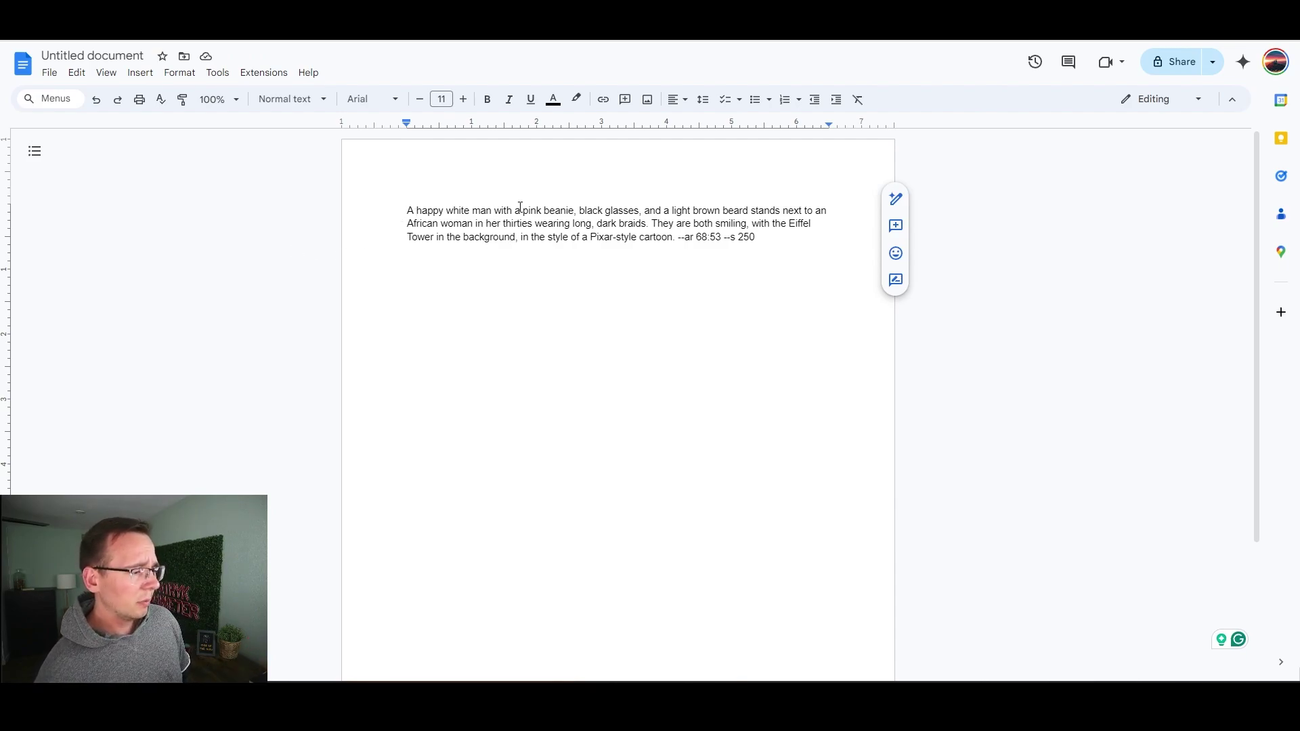
{"action": "left_click_drag", "start_coordinate": [639, 212], "coordinate": [398, 215]}
{"action": "key", "text": "BackSpace"}
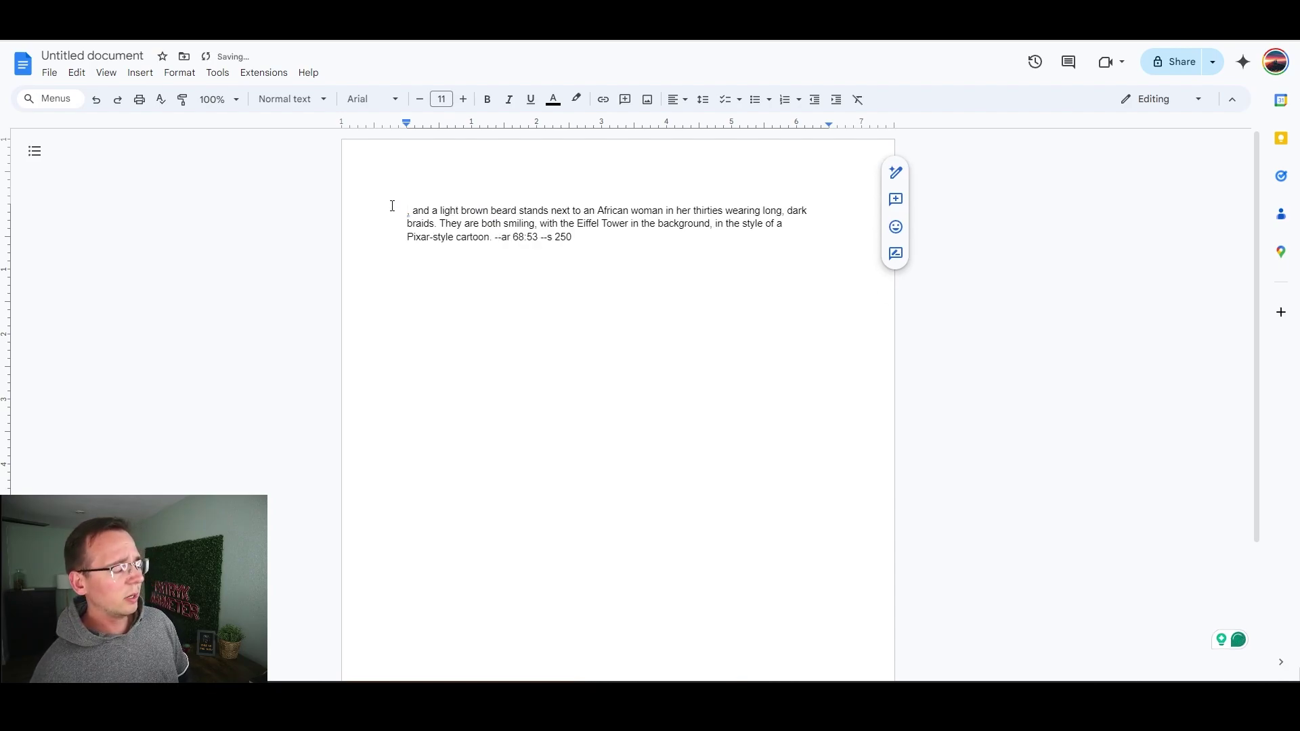
{"action": "key", "text": "Delete"}
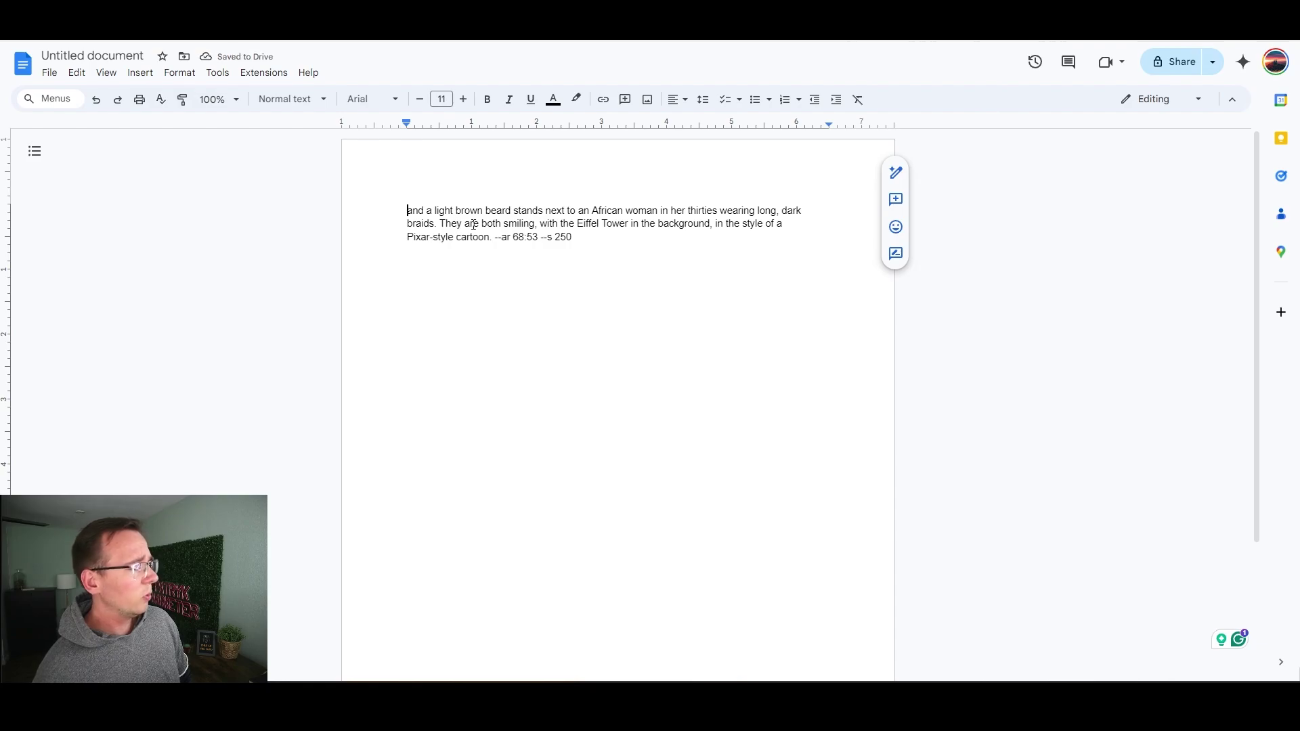
{"action": "left_click_drag", "start_coordinate": [437, 228], "coordinate": [408, 212]}
{"action": "key", "text": "BackSpace"}
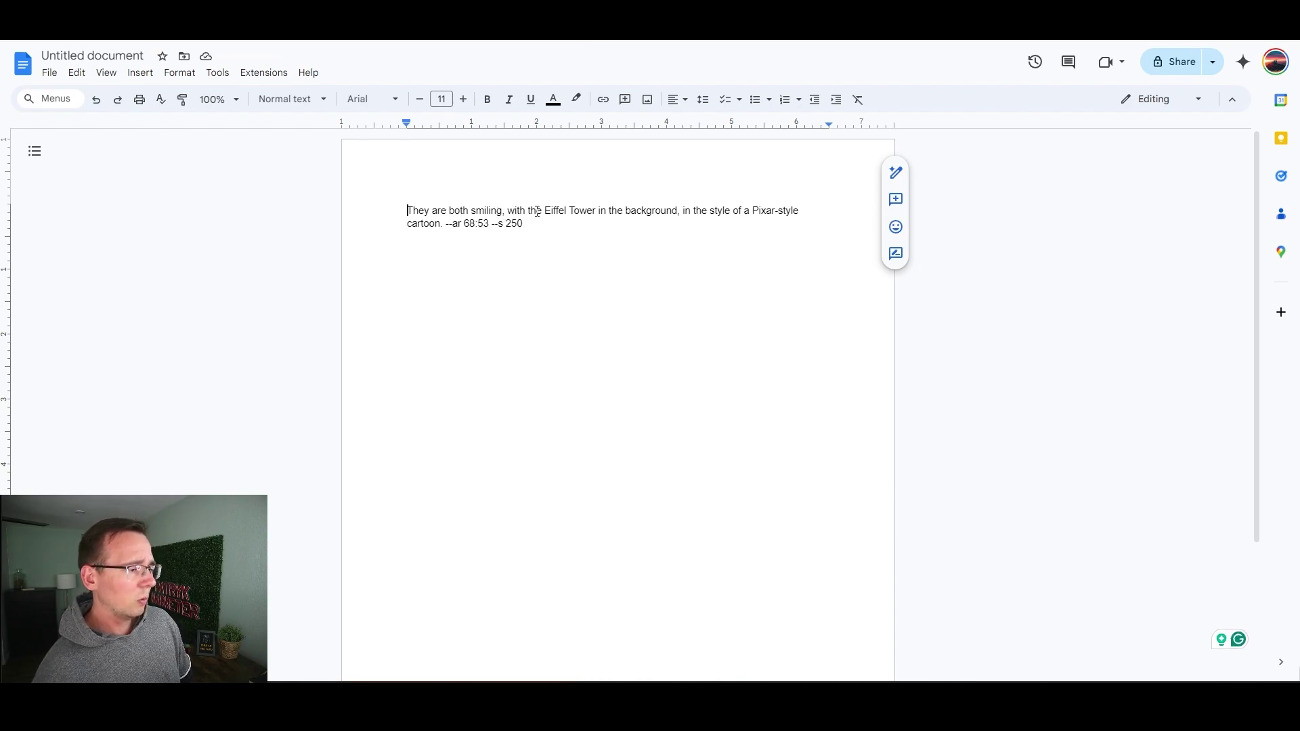
Step: Remove the smiling and Eiffel Tower phrases, leaving 'in the style of a Pixar-style cartoon. --ar 68:53 --s 250'
{"action": "left_click_drag", "start_coordinate": [542, 211], "coordinate": [382, 202]}
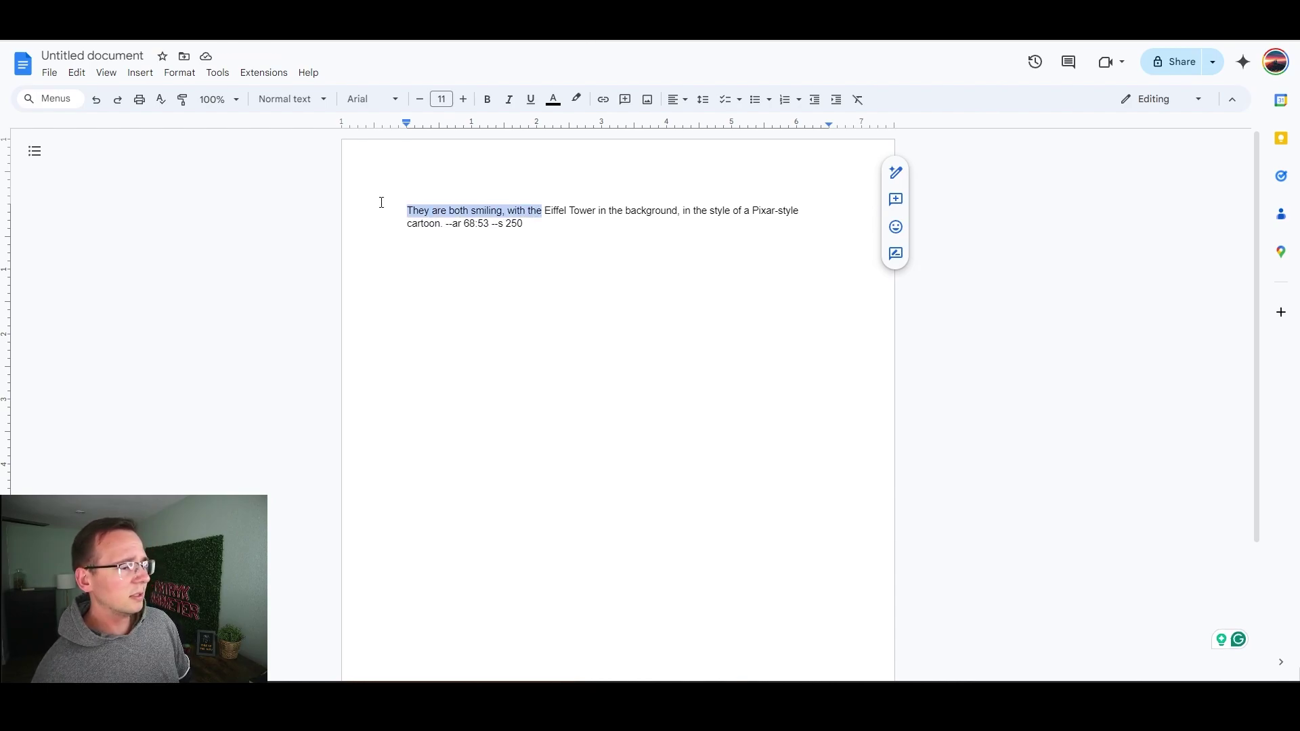
{"action": "key", "text": "BackSpace"}
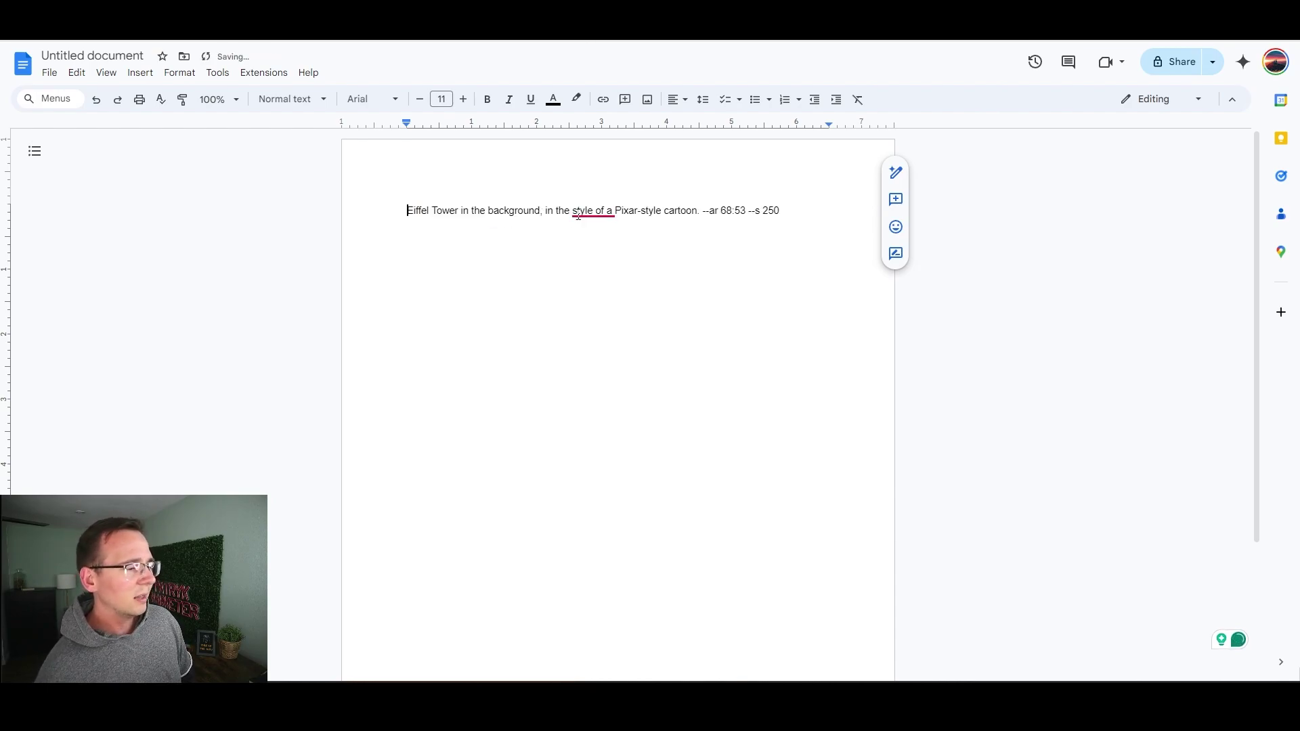
{"action": "left_click", "coordinate": [613, 211]}
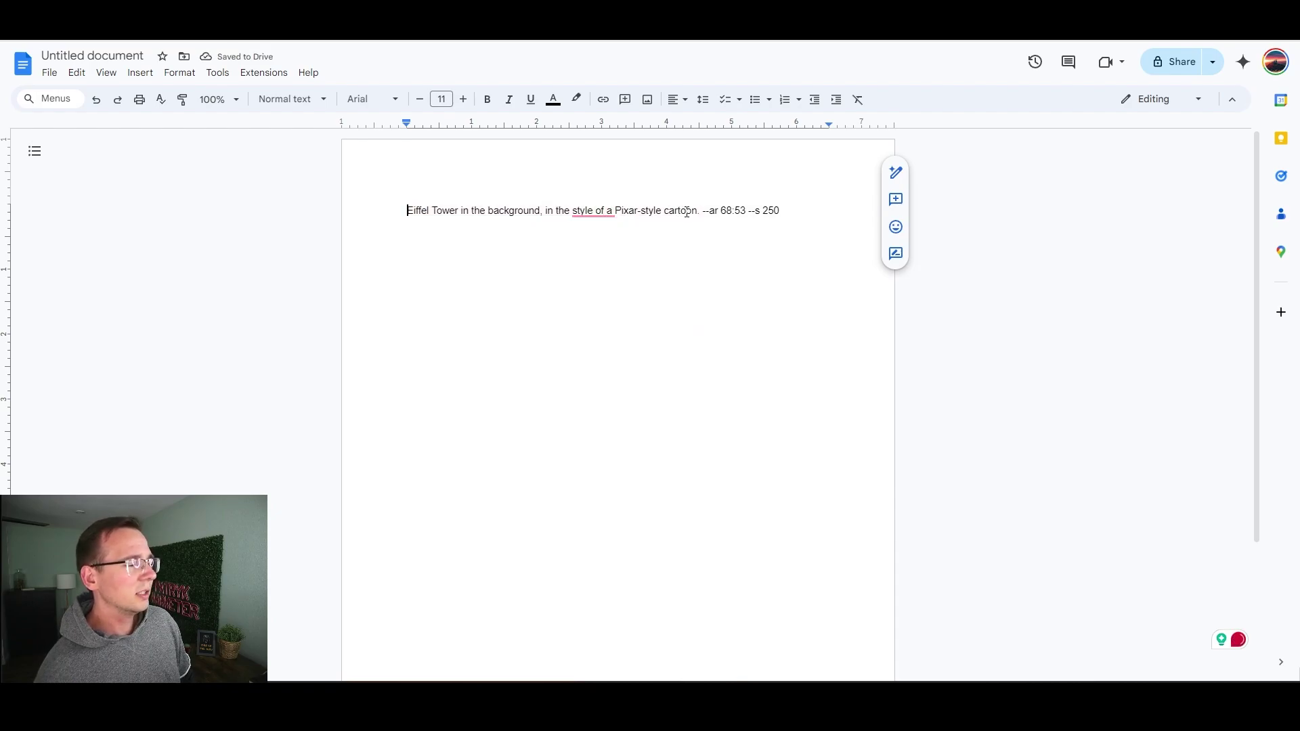
{"action": "left_click_drag", "start_coordinate": [697, 212], "coordinate": [554, 211]}
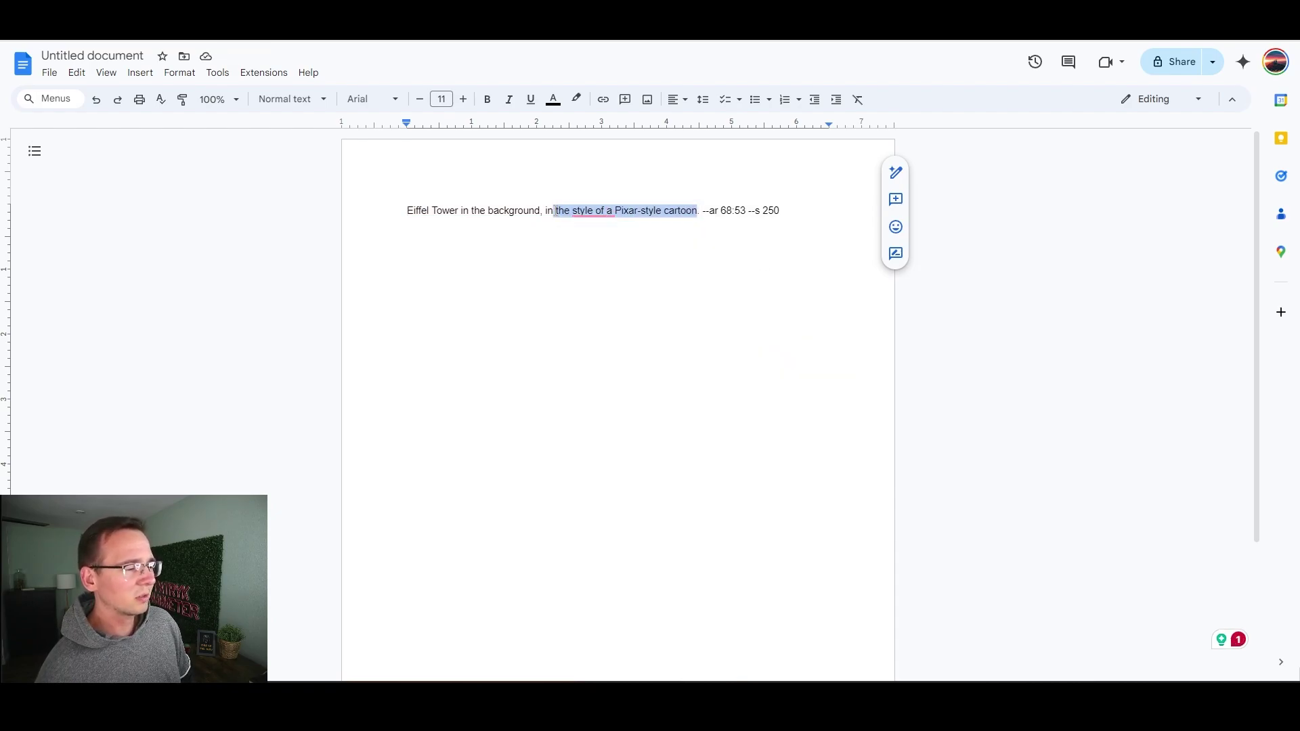
{"action": "left_click", "coordinate": [546, 210]}
{"action": "key", "text": "shift+Home"}
{"action": "key", "text": "BackSpace"}
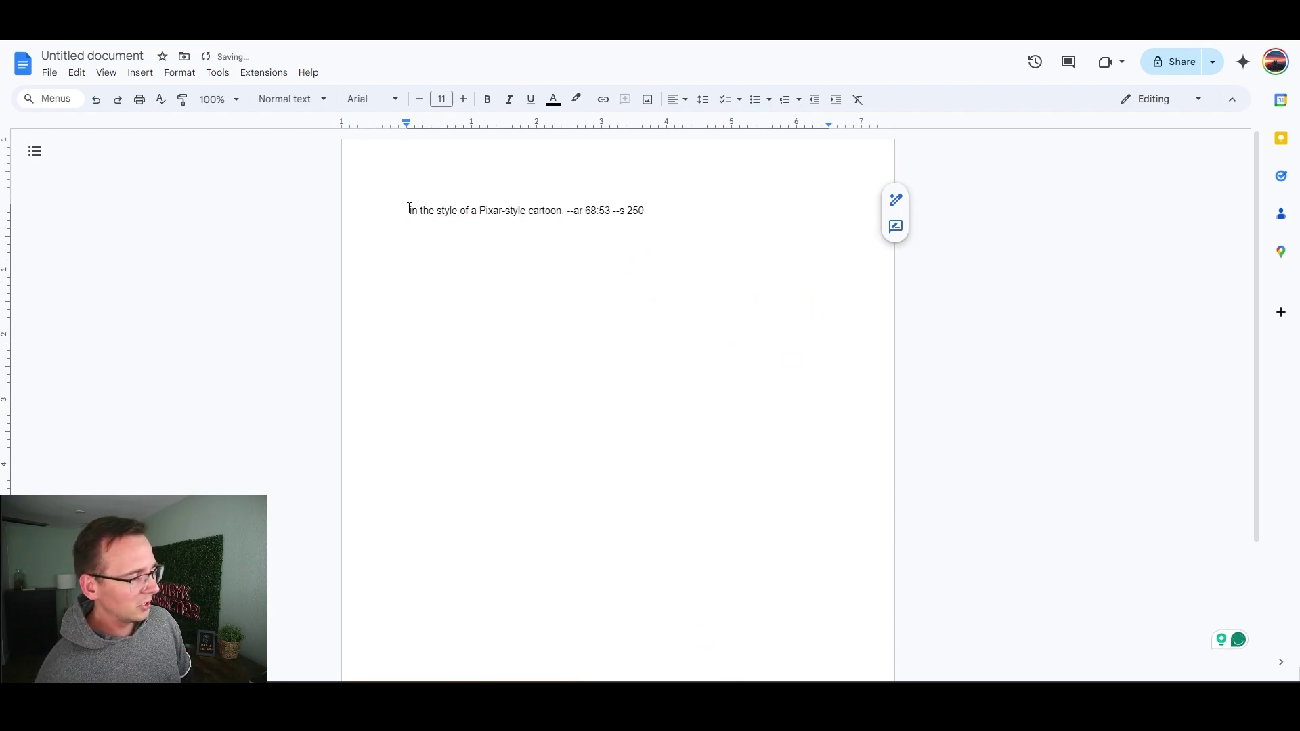
{"action": "left_click_drag", "start_coordinate": [409, 210], "coordinate": [546, 212]}
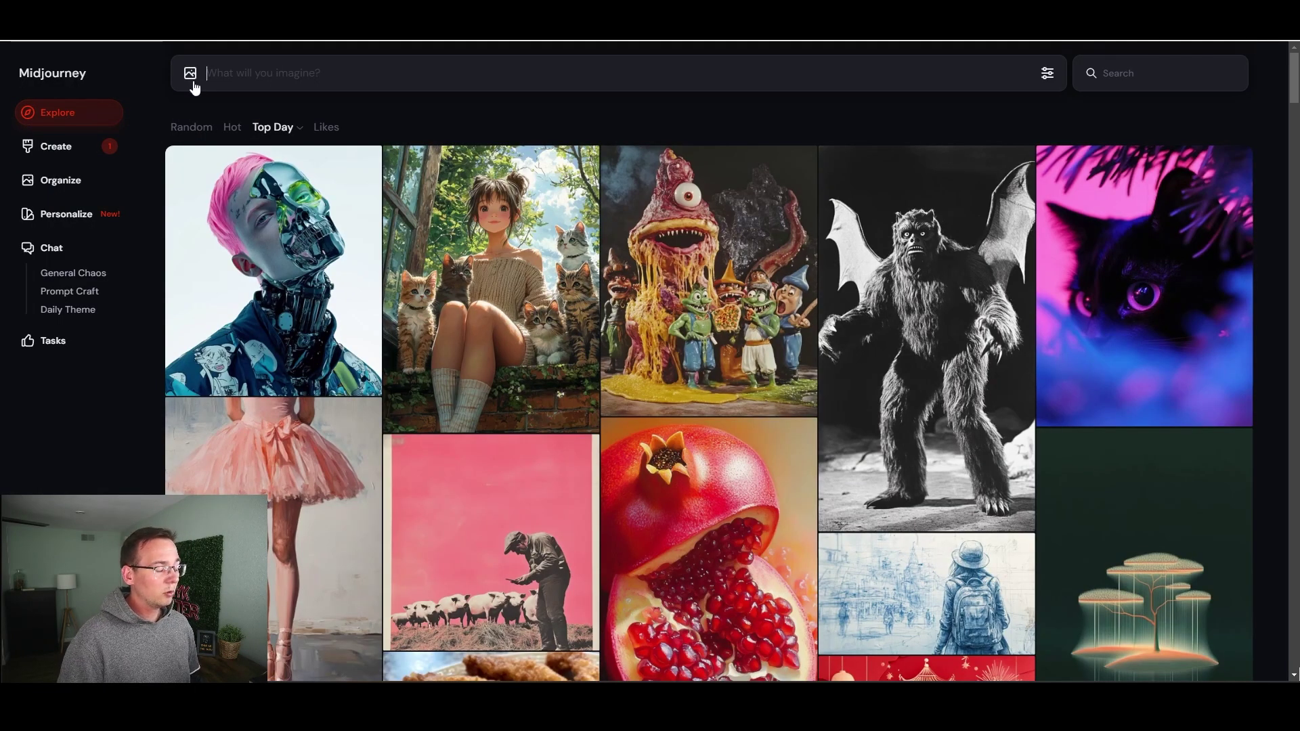
Step: Attach the face photo as reference and submit the Pixar-style cartoon prompt with Tokyo in the background
{"action": "left_click", "coordinate": [192, 76]}
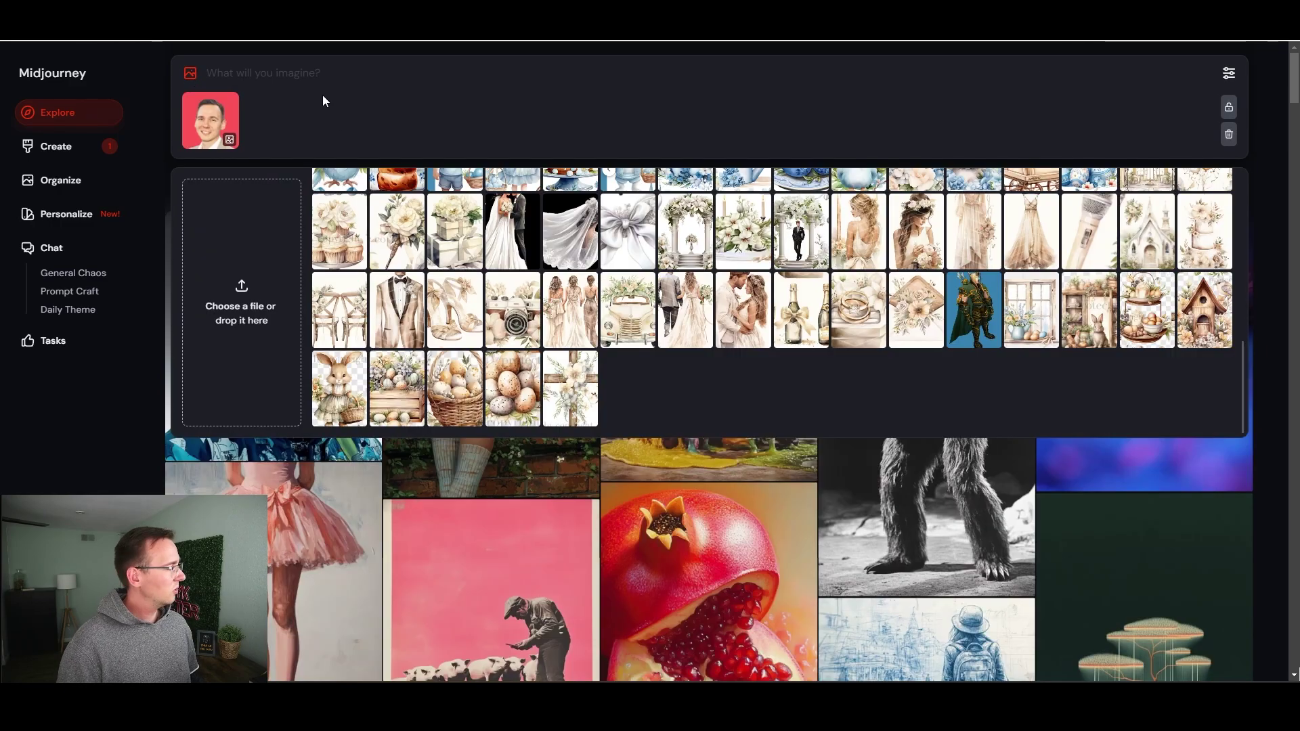
{"action": "mouse_move", "coordinate": [216, 107]}
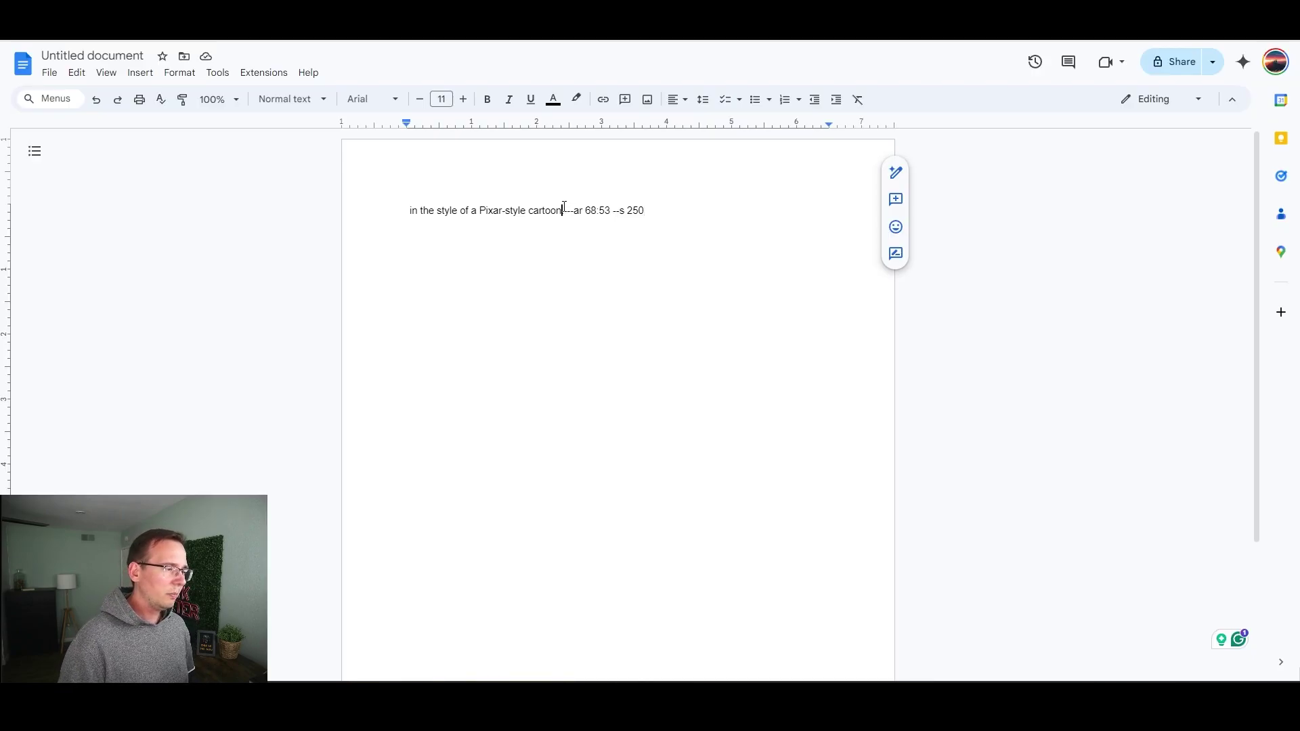
{"action": "left_click_drag", "start_coordinate": [565, 207], "coordinate": [411, 215]}
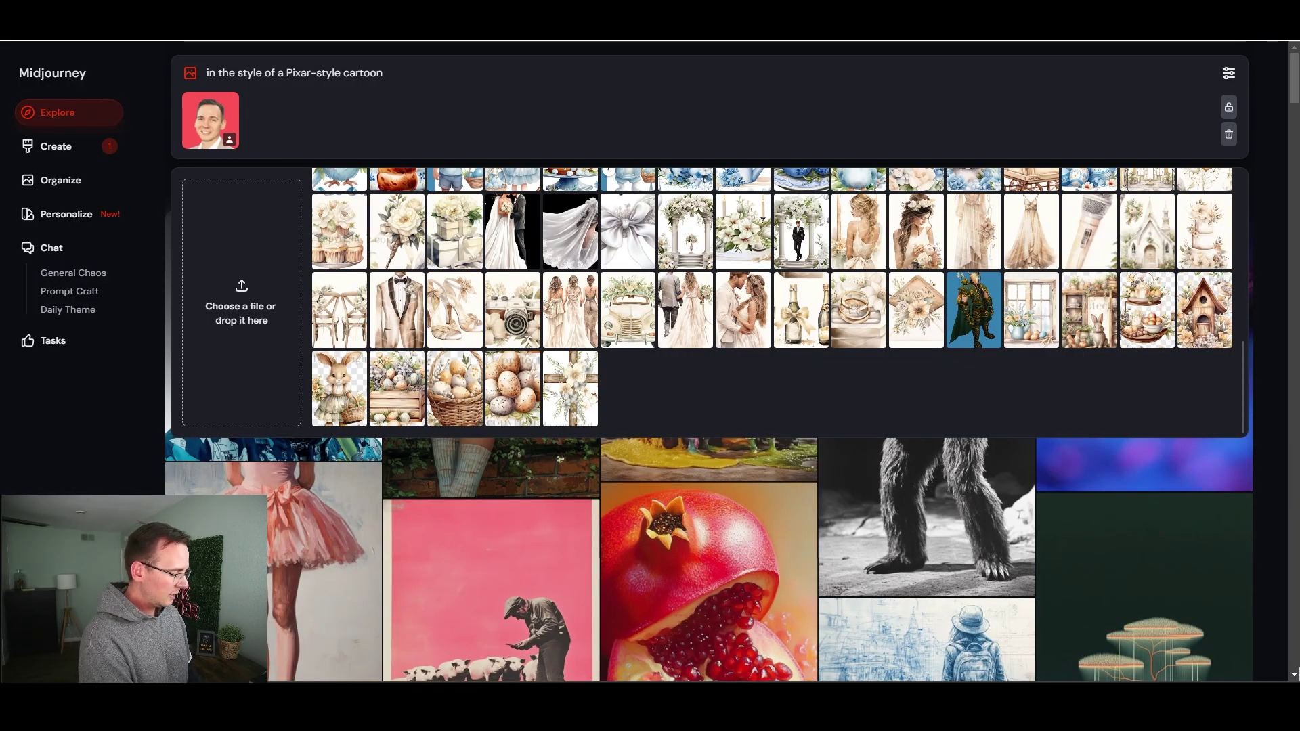
{"action": "type", "text": "want the character to have tokyo in the background"}
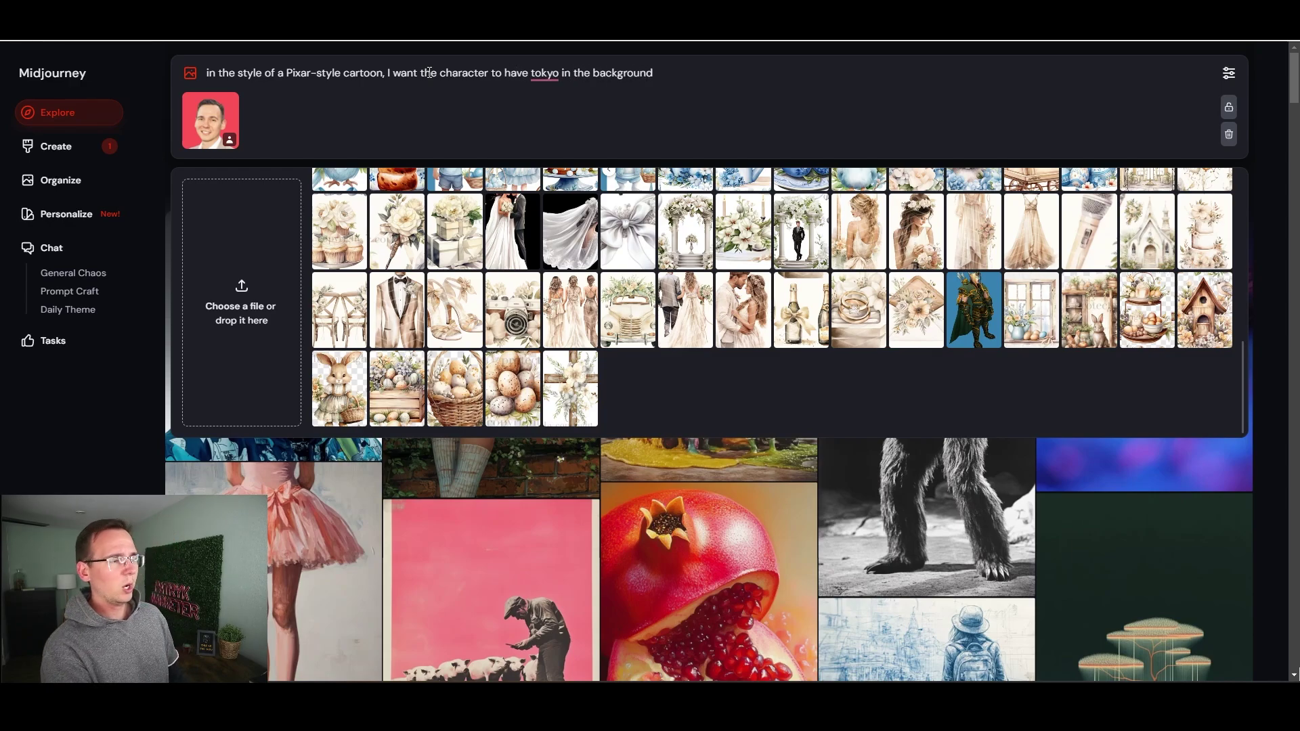
{"action": "key", "text": "Return"}
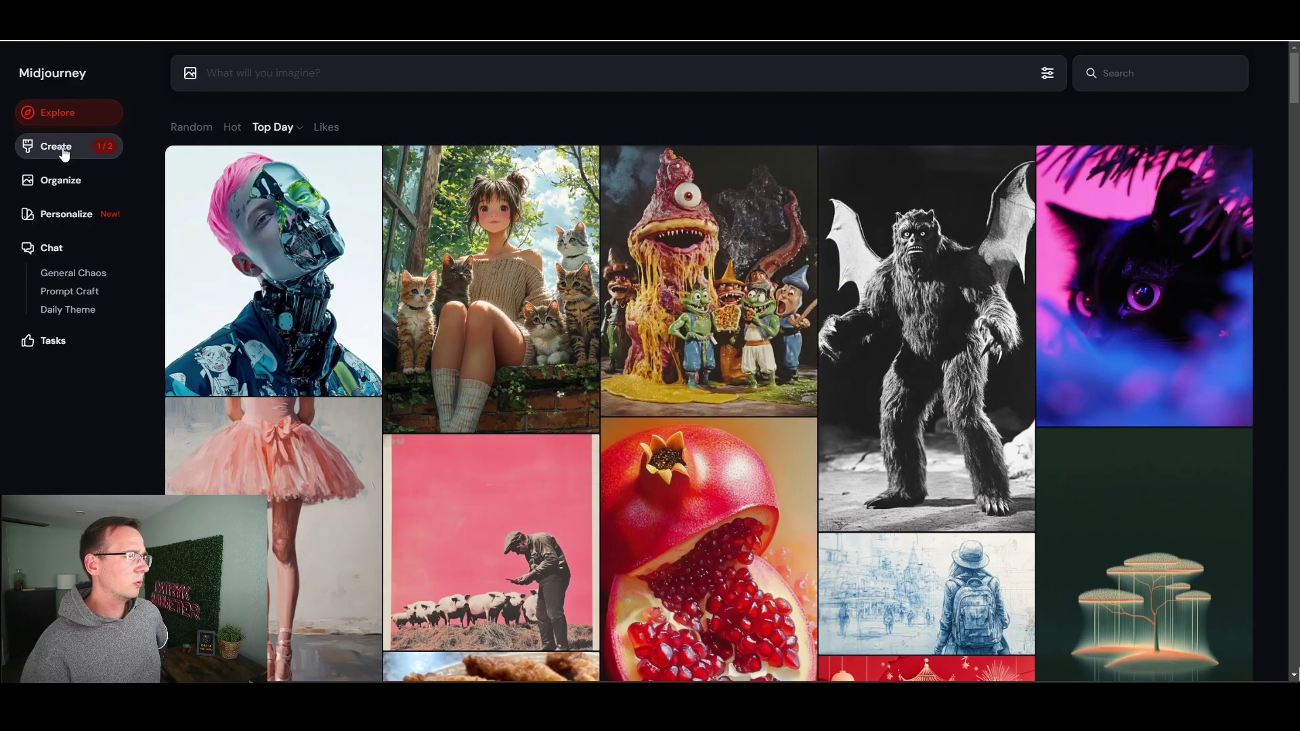
Step: Review the four Tokyo portraits on the Create page and enlarge the reference face photo
{"action": "left_click", "coordinate": [64, 155]}
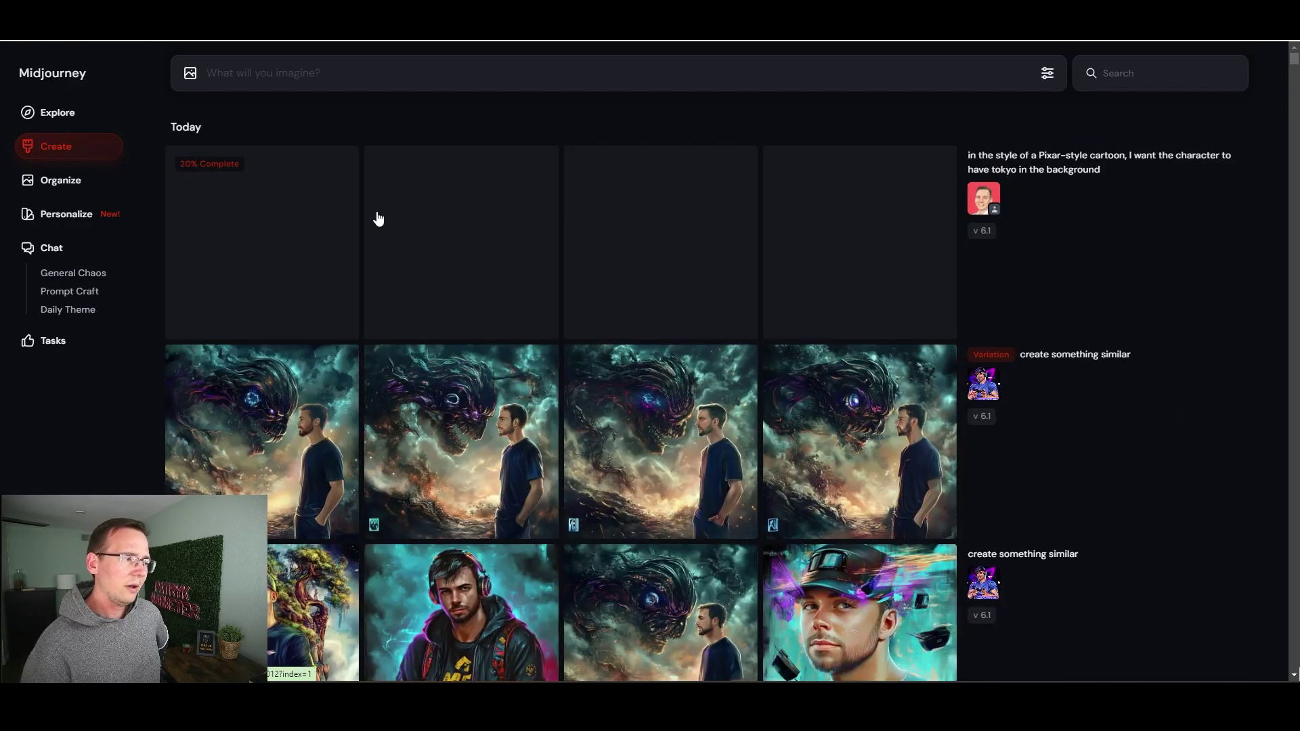
{"action": "mouse_move", "coordinate": [914, 194]}
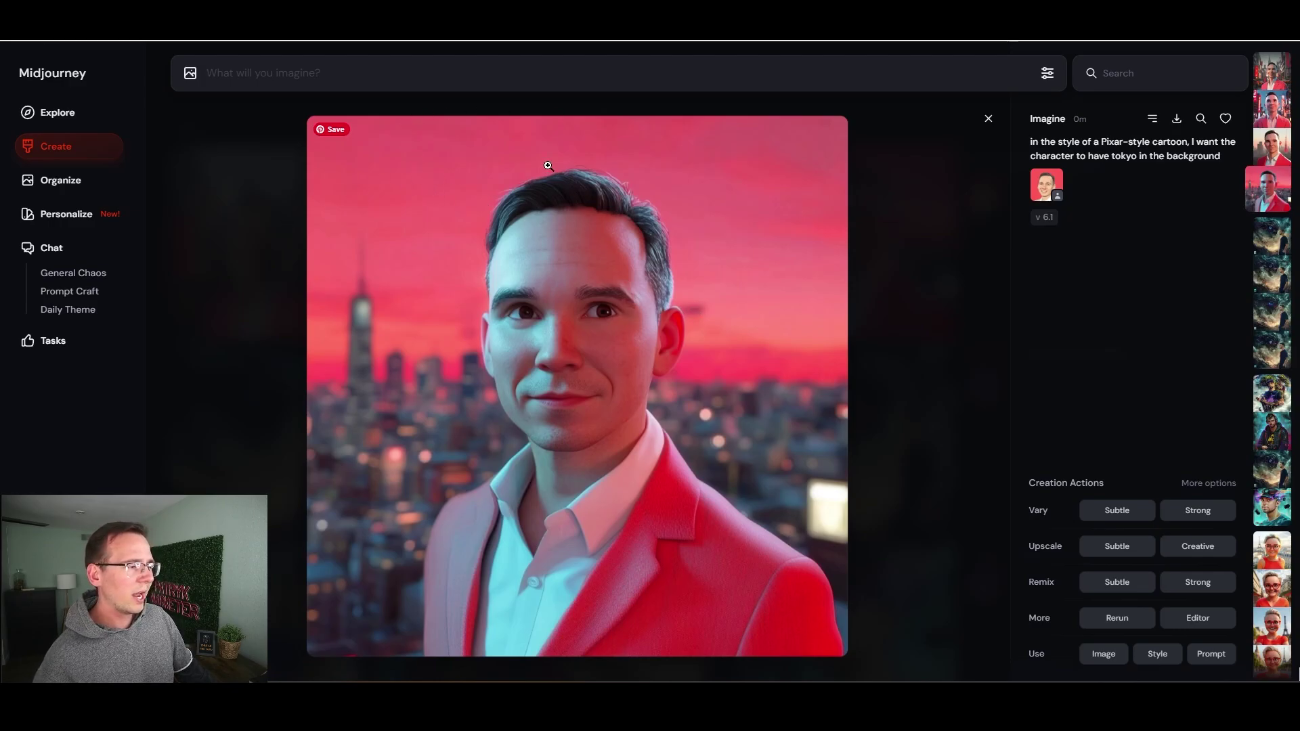
{"action": "left_click", "coordinate": [1043, 184]}
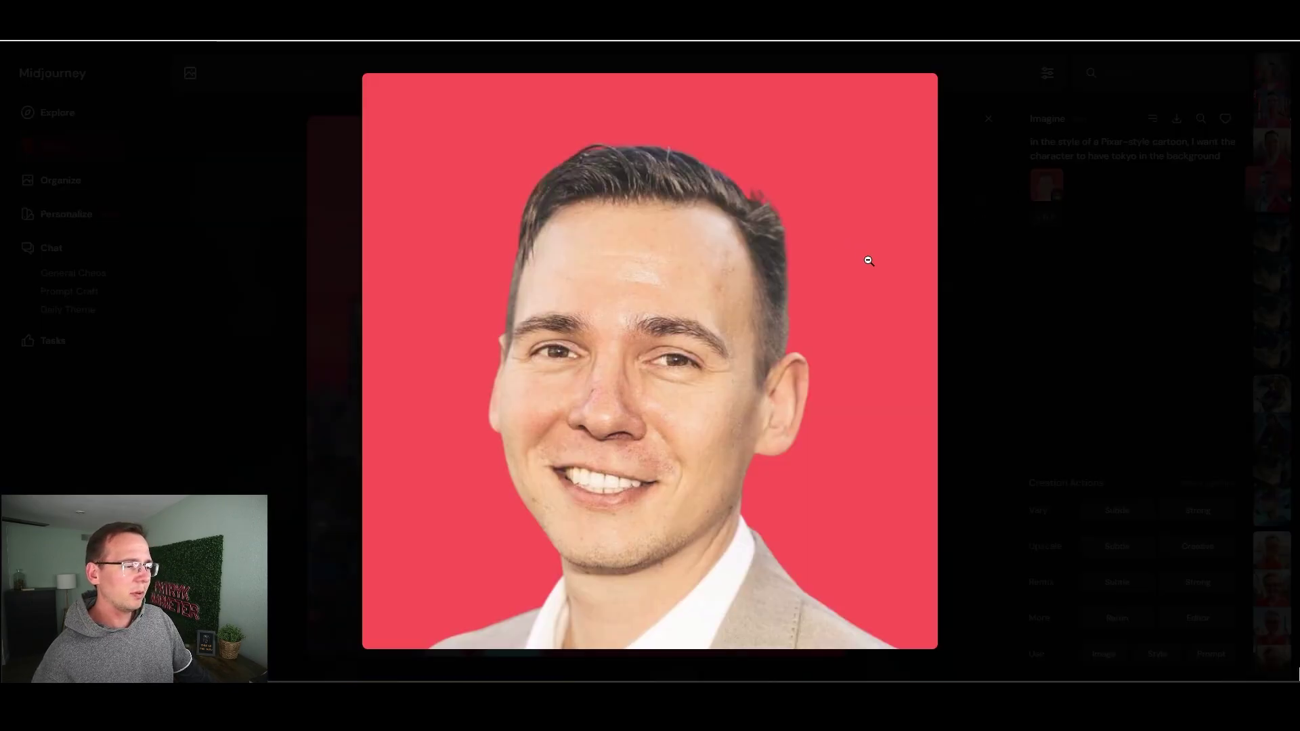
{"action": "left_click", "coordinate": [873, 287]}
{"action": "left_click", "coordinate": [873, 287]}
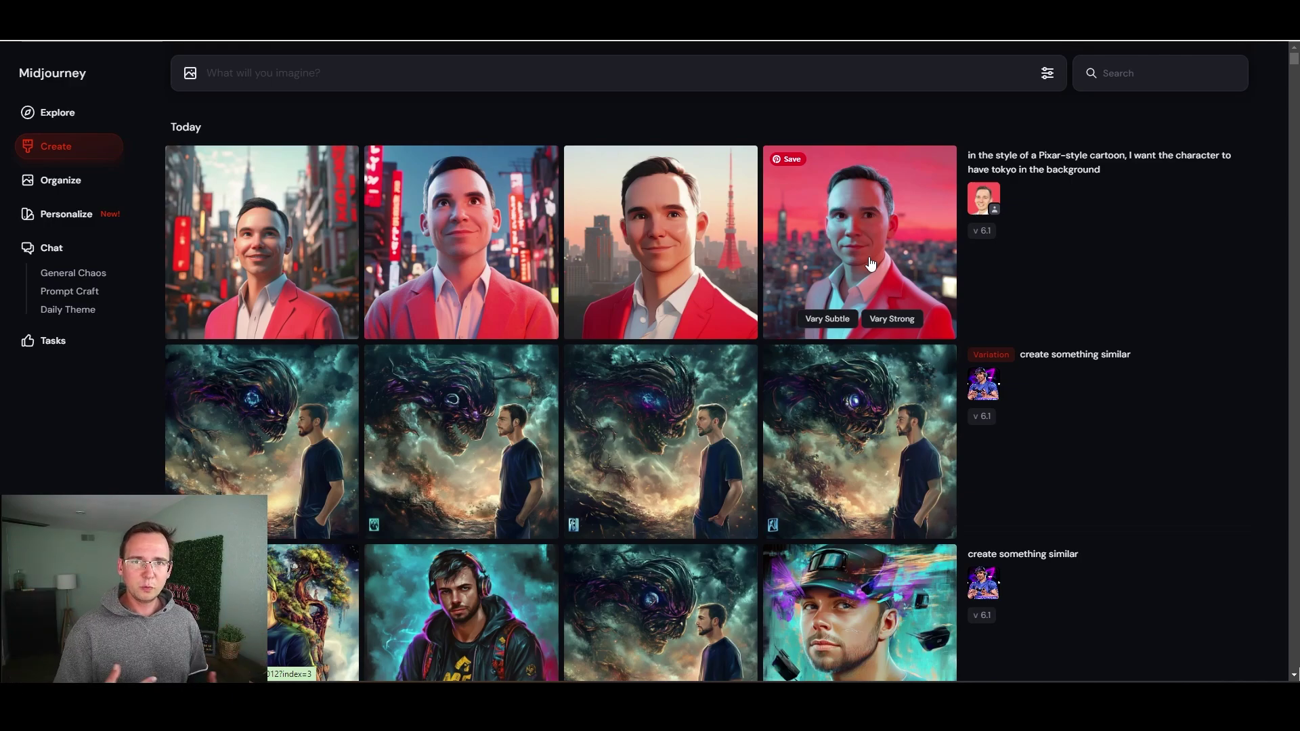
{"action": "mouse_move", "coordinate": [224, 109]}
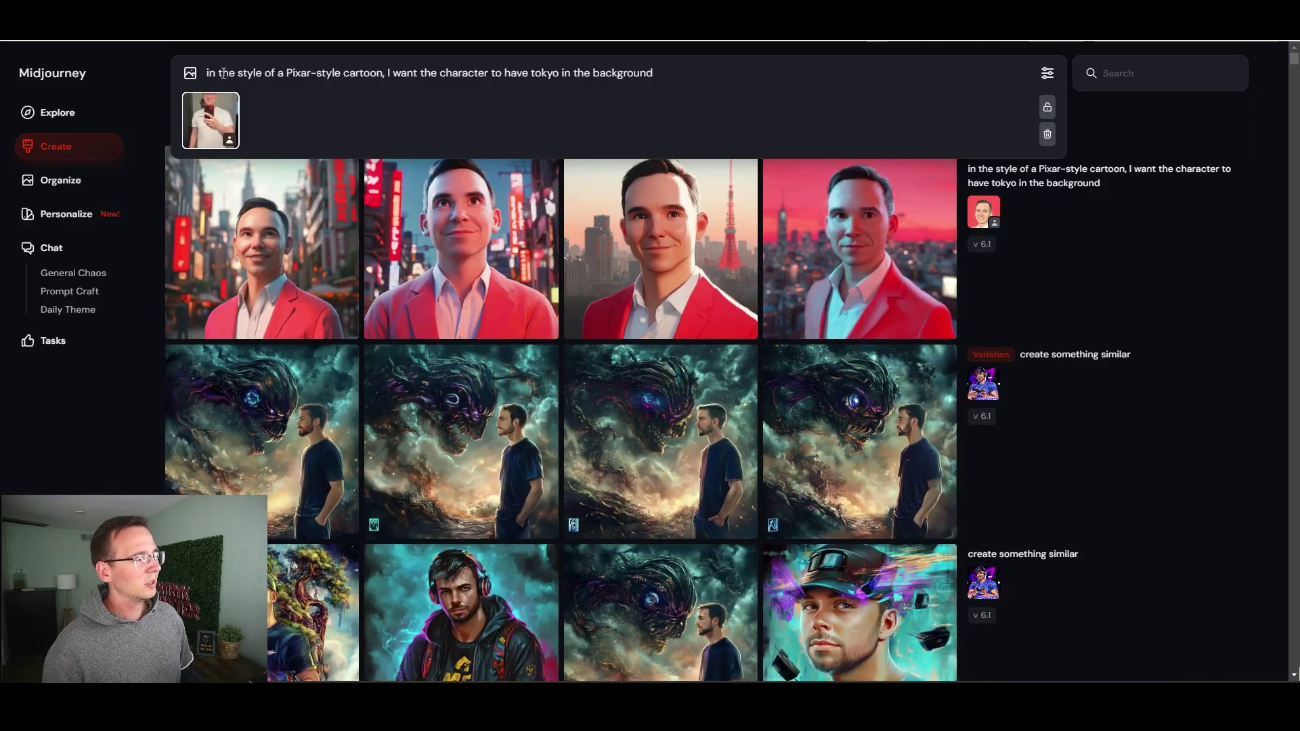
Step: Resubmit the reused Tokyo prompt and inspect the bald glasses, backpack and Tokyo Tower portraits
{"action": "left_click_drag", "start_coordinate": [237, 73], "coordinate": [514, 70]}
{"action": "left_click", "coordinate": [705, 68]}
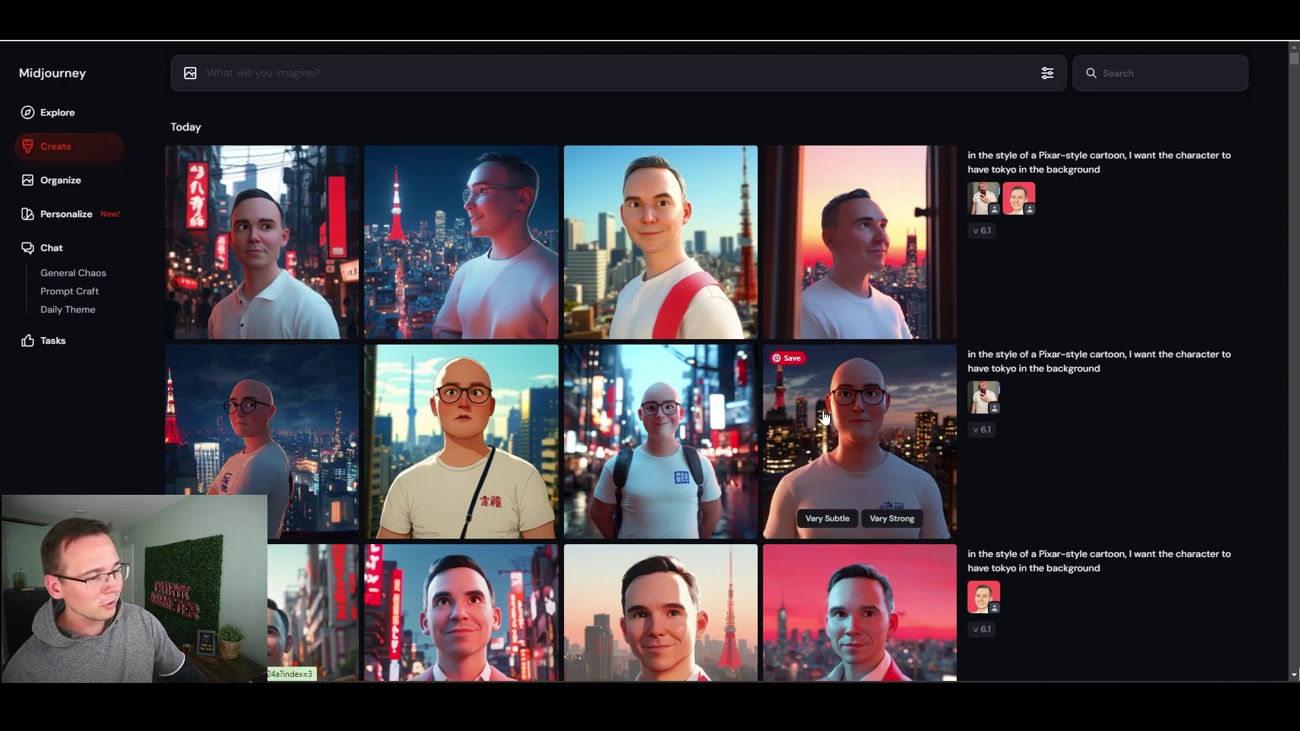
{"action": "left_click", "coordinate": [825, 418]}
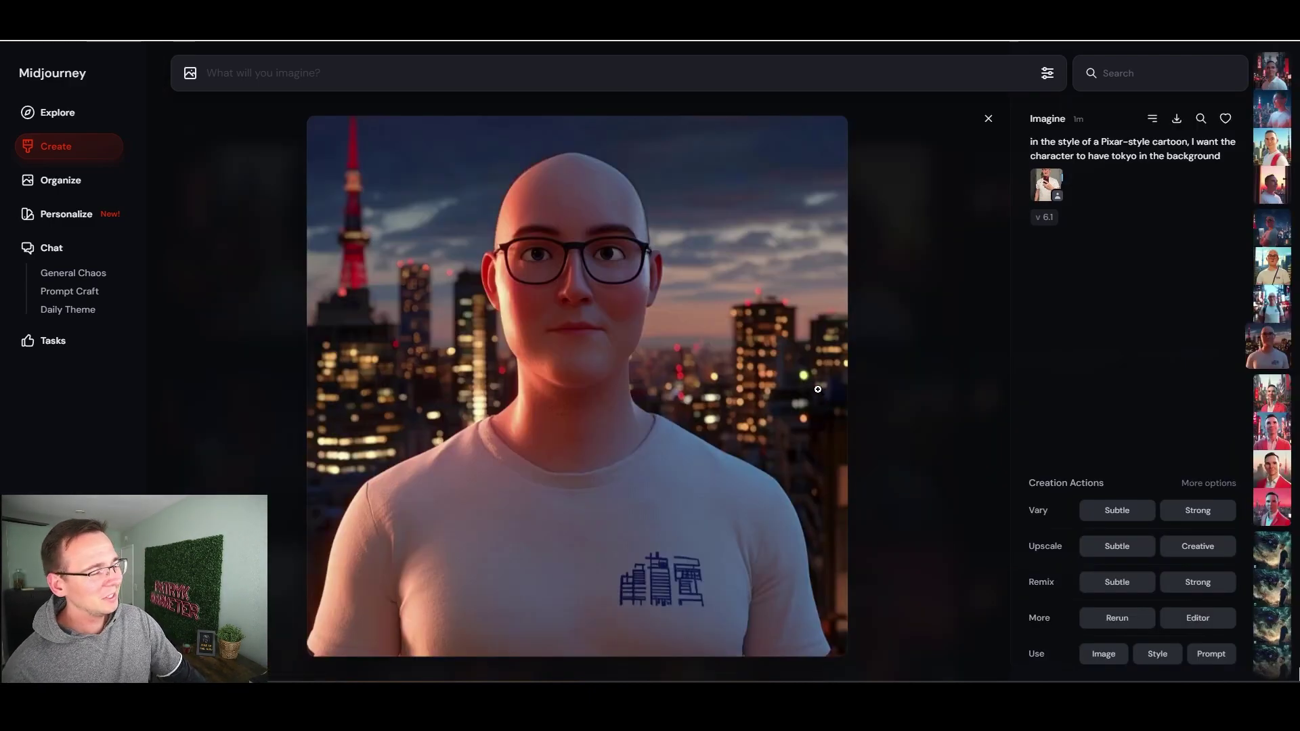
{"action": "key", "text": "Escape"}
{"action": "left_click", "coordinate": [667, 412]}
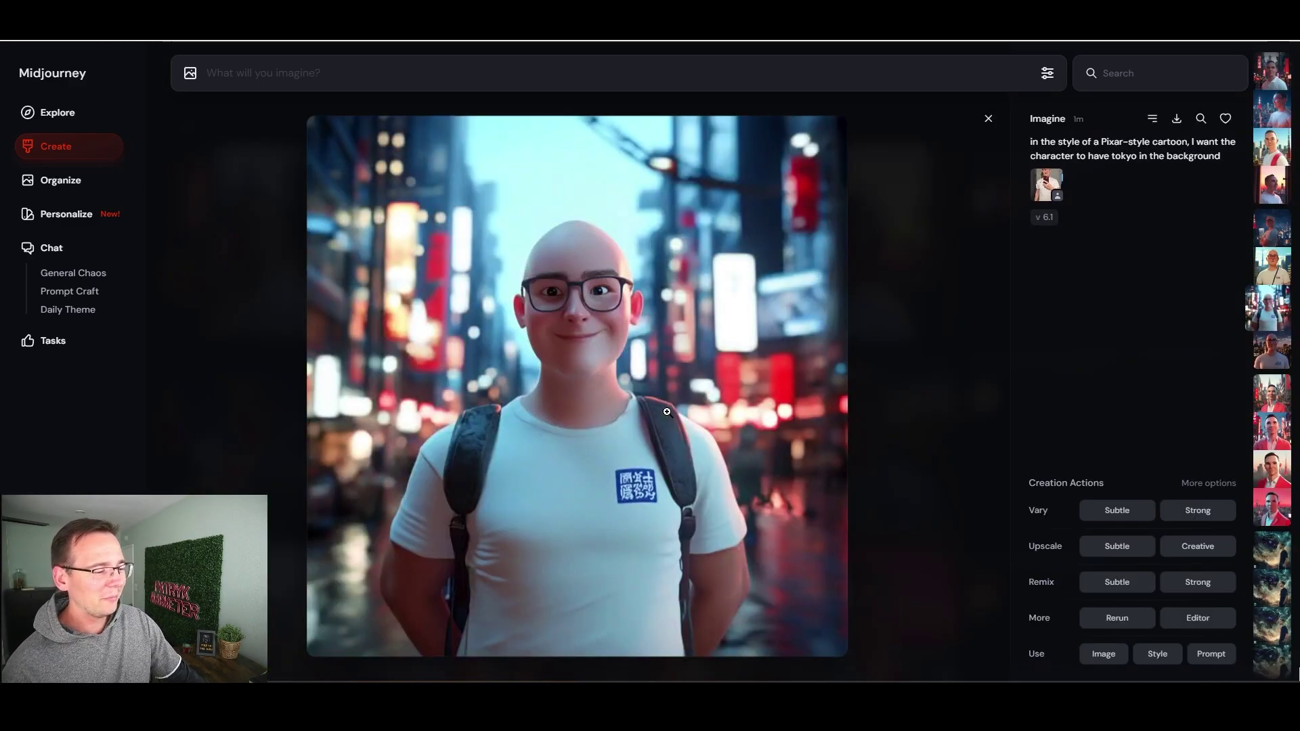
{"action": "key", "text": "Escape"}
{"action": "left_click", "coordinate": [474, 431]}
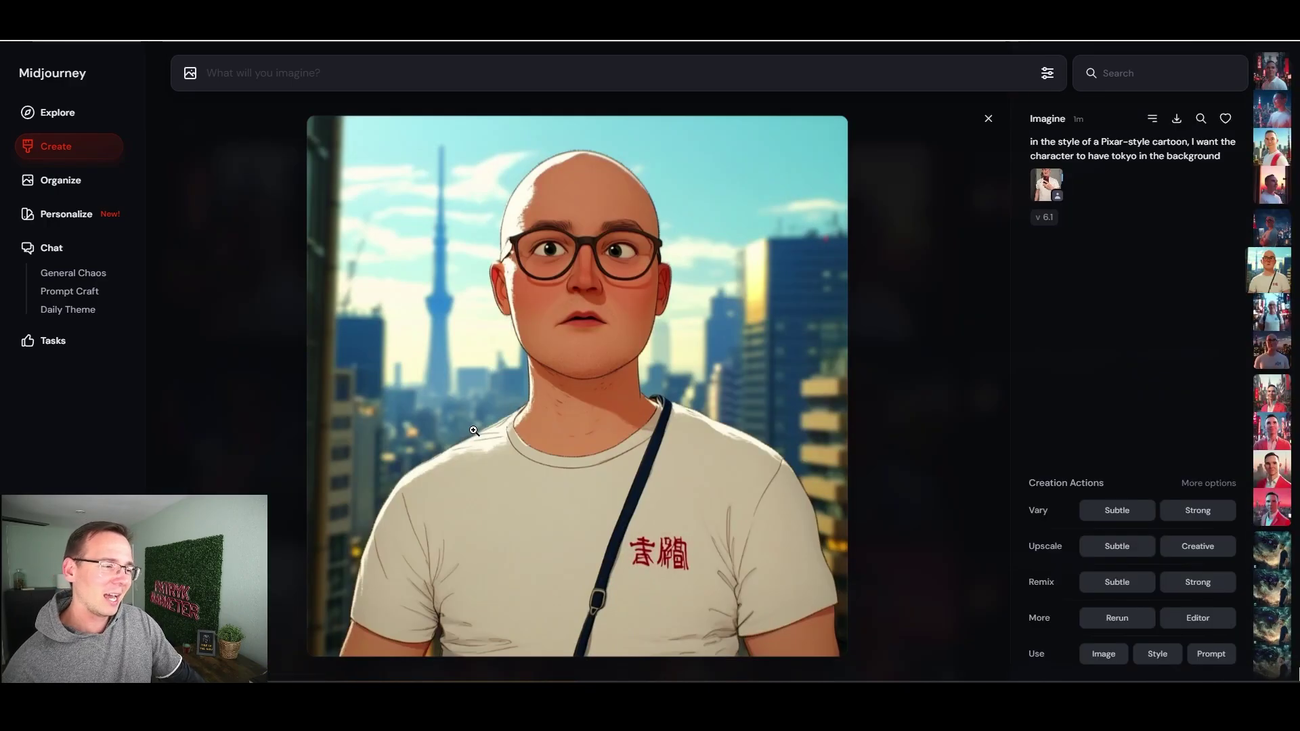
{"action": "key", "text": "Escape"}
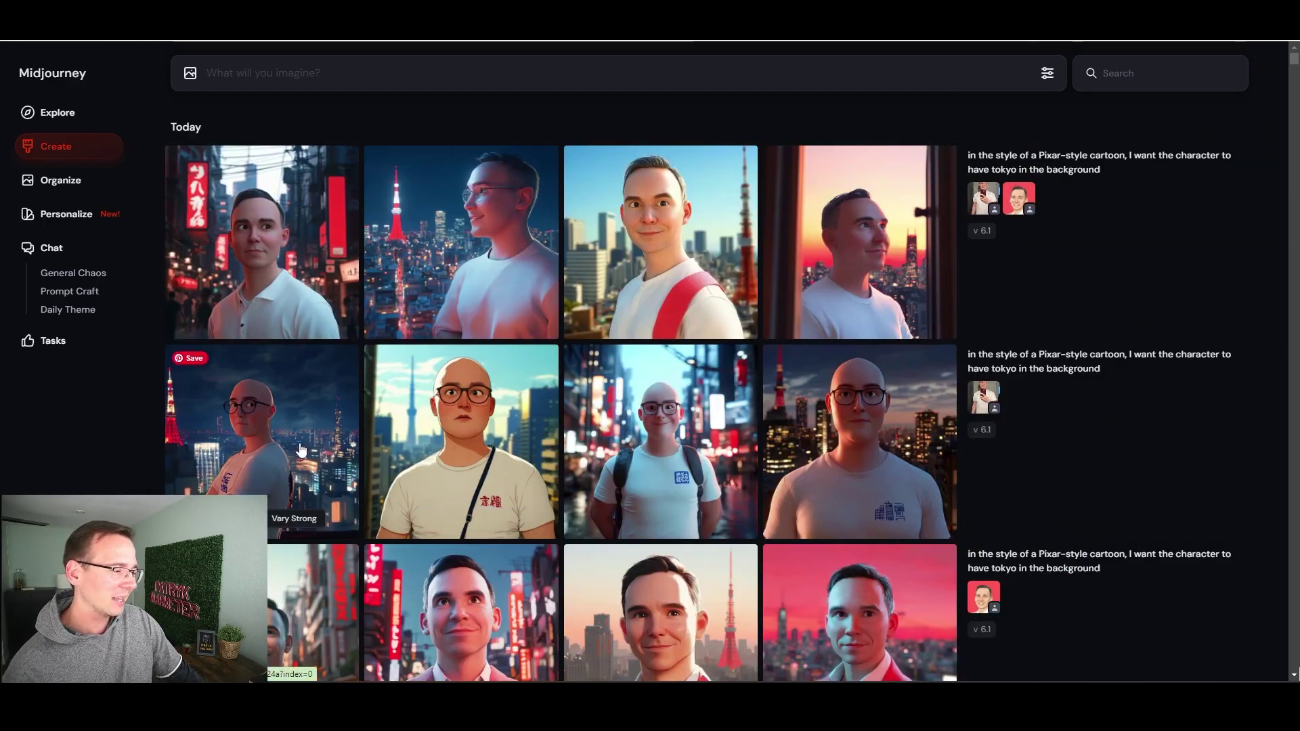
Step: Add the selfie and red cartoon as references, then view the sunset and Tokyo Tower portraits
{"action": "left_click", "coordinate": [990, 195]}
{"action": "left_click", "coordinate": [1010, 201]}
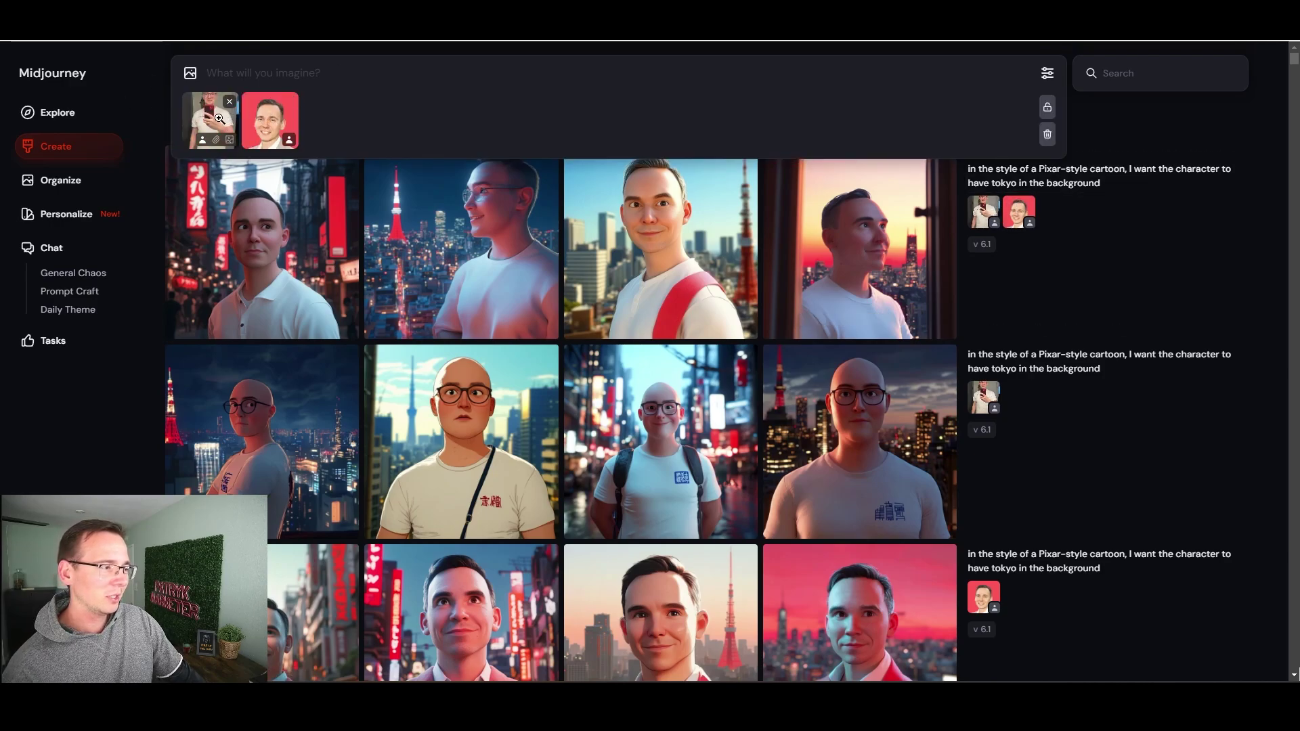
{"action": "left_click", "coordinate": [821, 206]}
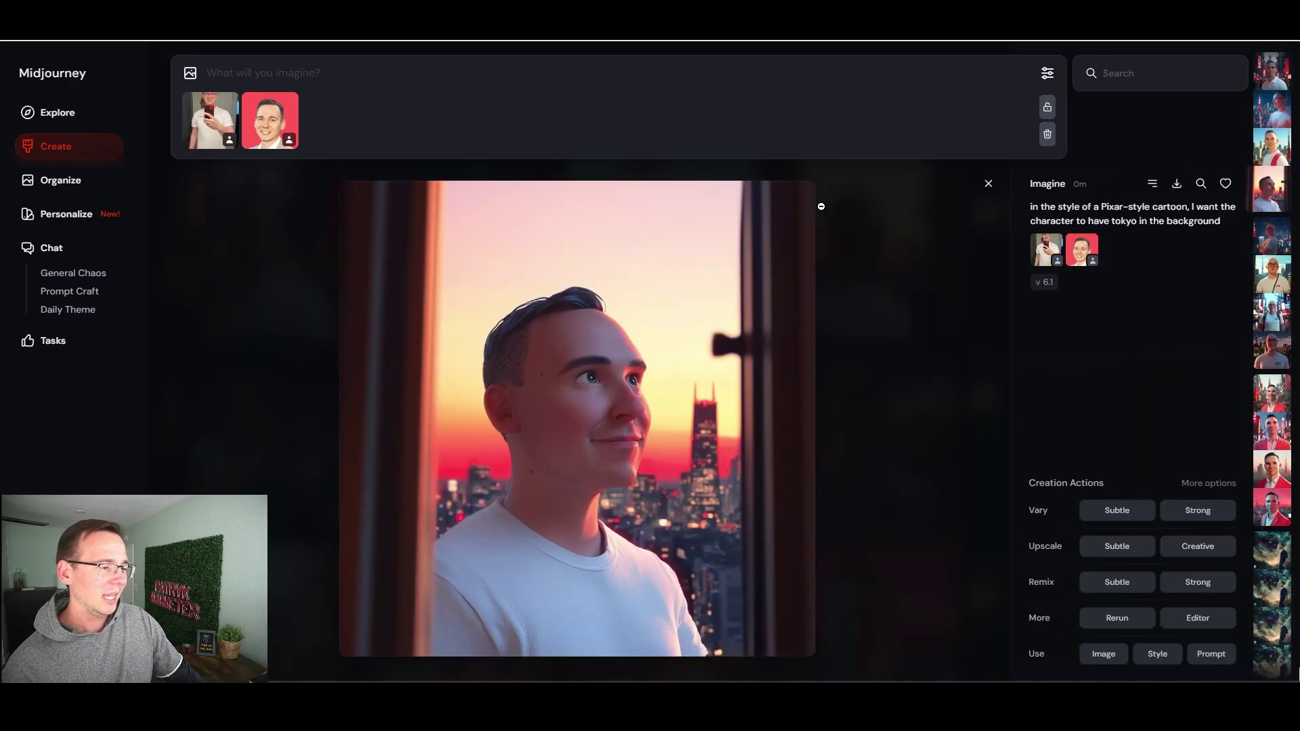
{"action": "left_click", "coordinate": [822, 207]}
{"action": "left_click", "coordinate": [731, 210]}
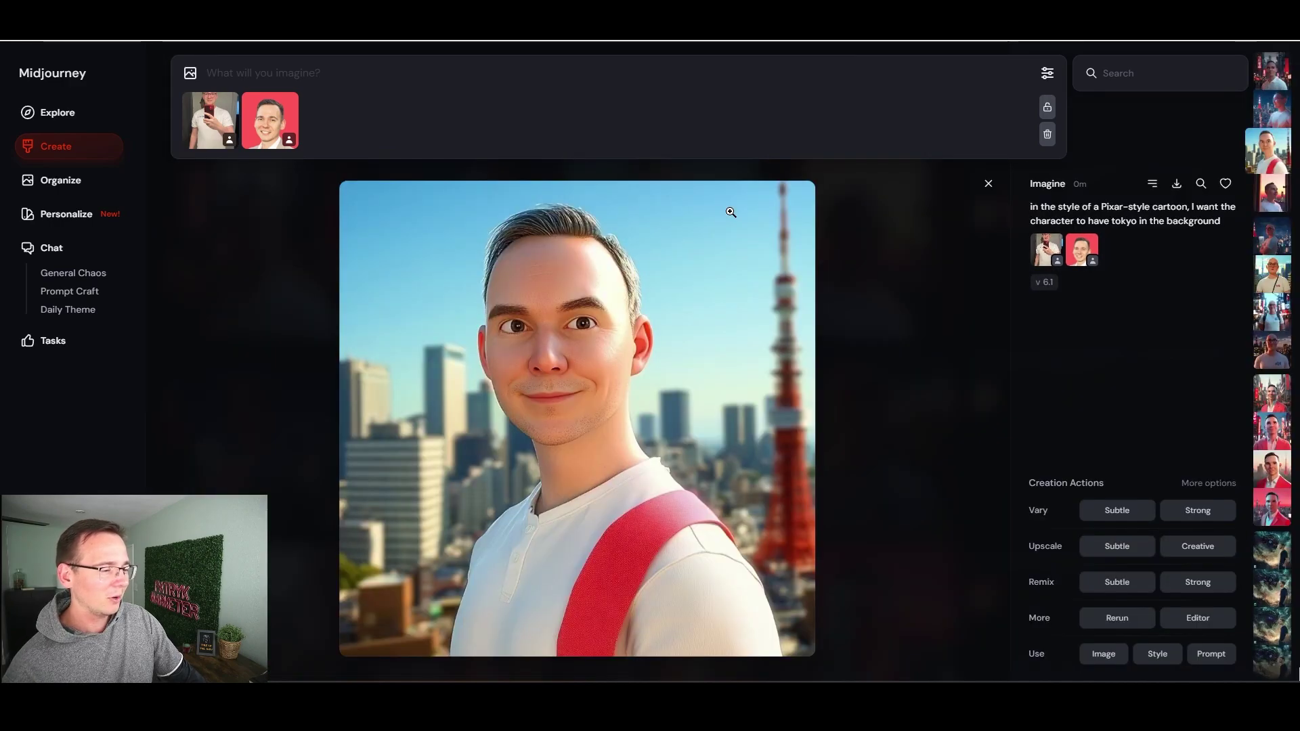
{"action": "key", "text": "Escape"}
Step: Compare the night Tokyo portrait and settle on the neon street portrait in the white polo
{"action": "left_click", "coordinate": [472, 237]}
{"action": "left_click", "coordinate": [300, 260]}
{"action": "left_click", "coordinate": [276, 254]}
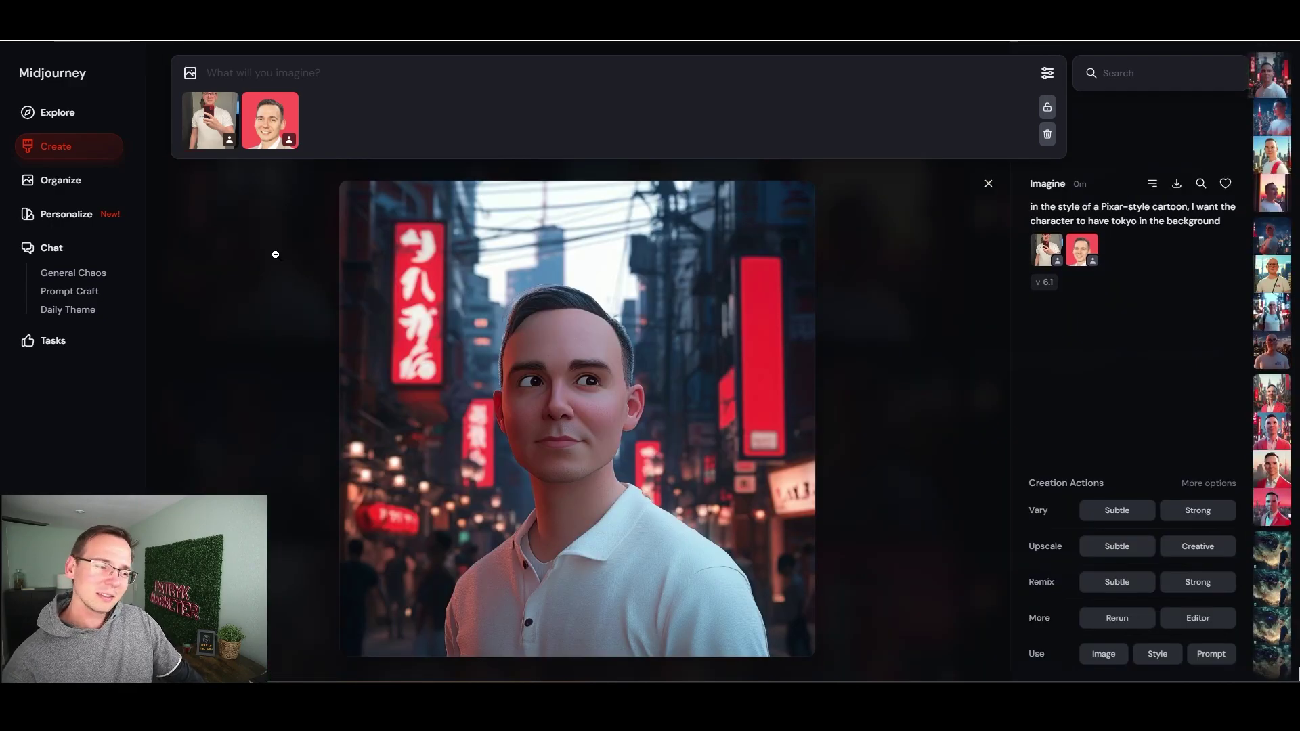
{"action": "left_click", "coordinate": [276, 254]}
{"action": "left_click", "coordinate": [277, 268]}
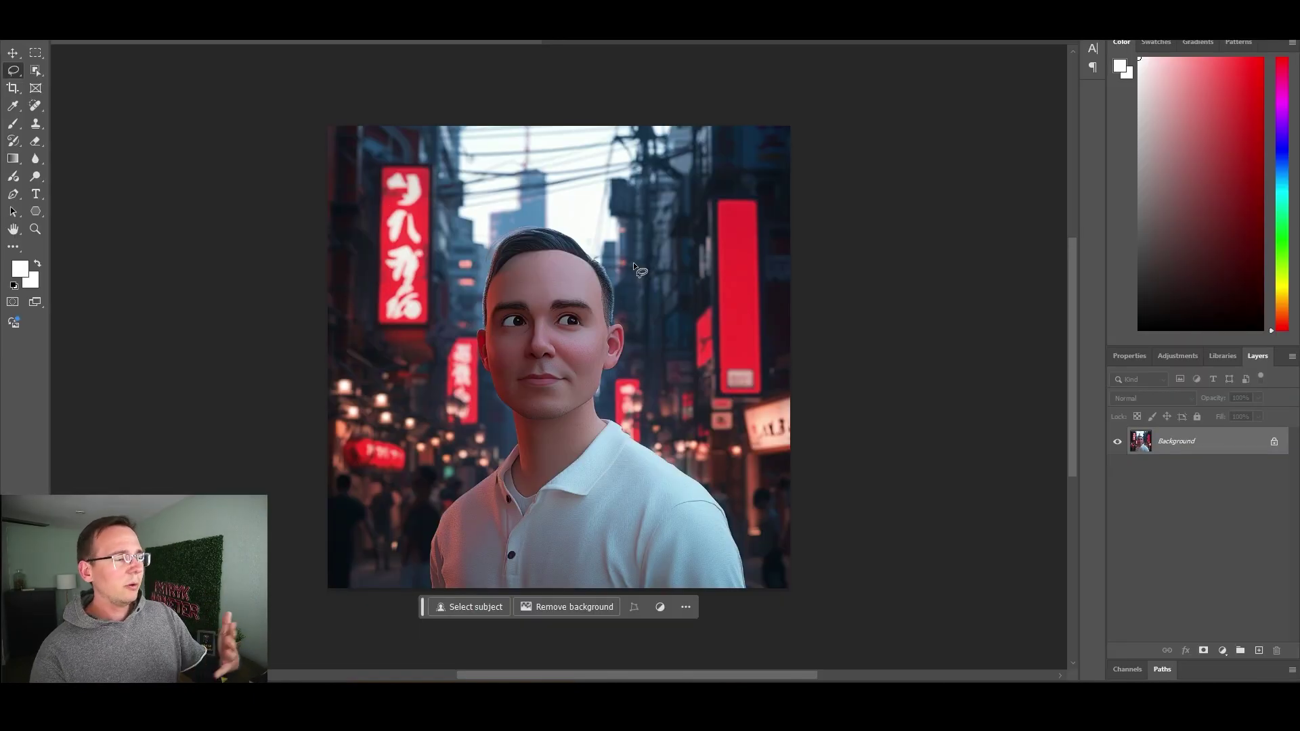
Step: Lasso-select the hair on the man's head
{"action": "left_click", "coordinate": [11, 76]}
{"action": "mouse_move", "coordinate": [620, 328]}
{"action": "left_mouse_down"}
{"action": "mouse_move", "coordinate": [594, 270]}
{"action": "mouse_move", "coordinate": [536, 257]}
{"action": "mouse_move", "coordinate": [499, 283]}
{"action": "mouse_move", "coordinate": [484, 331]}
{"action": "mouse_move", "coordinate": [467, 324]}
{"action": "mouse_move", "coordinate": [462, 294]}
{"action": "mouse_move", "coordinate": [497, 216]}
{"action": "mouse_move", "coordinate": [586, 211]}
{"action": "mouse_move", "coordinate": [616, 247]}
{"action": "mouse_move", "coordinate": [624, 329]}
{"action": "left_mouse_up"}
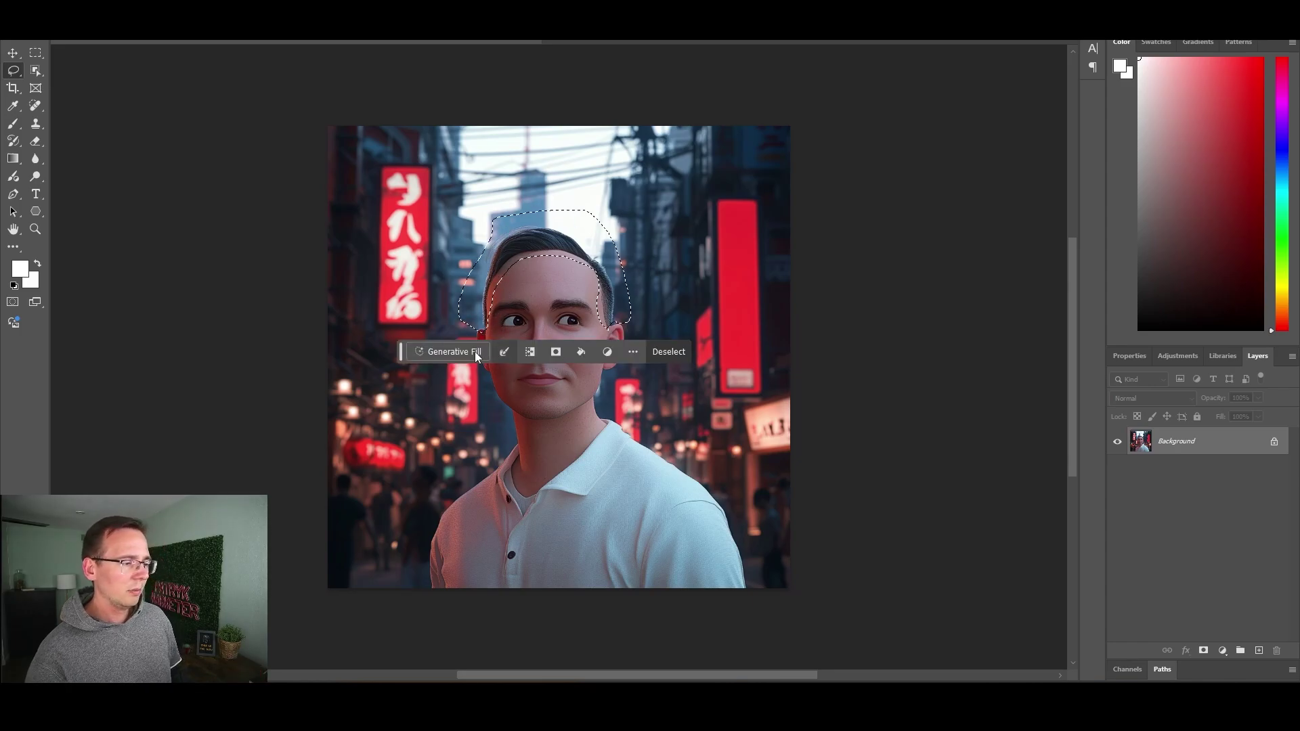
Step: Generate a fill over the hair with the prompt 'make this person bald'
{"action": "left_click", "coordinate": [473, 352]}
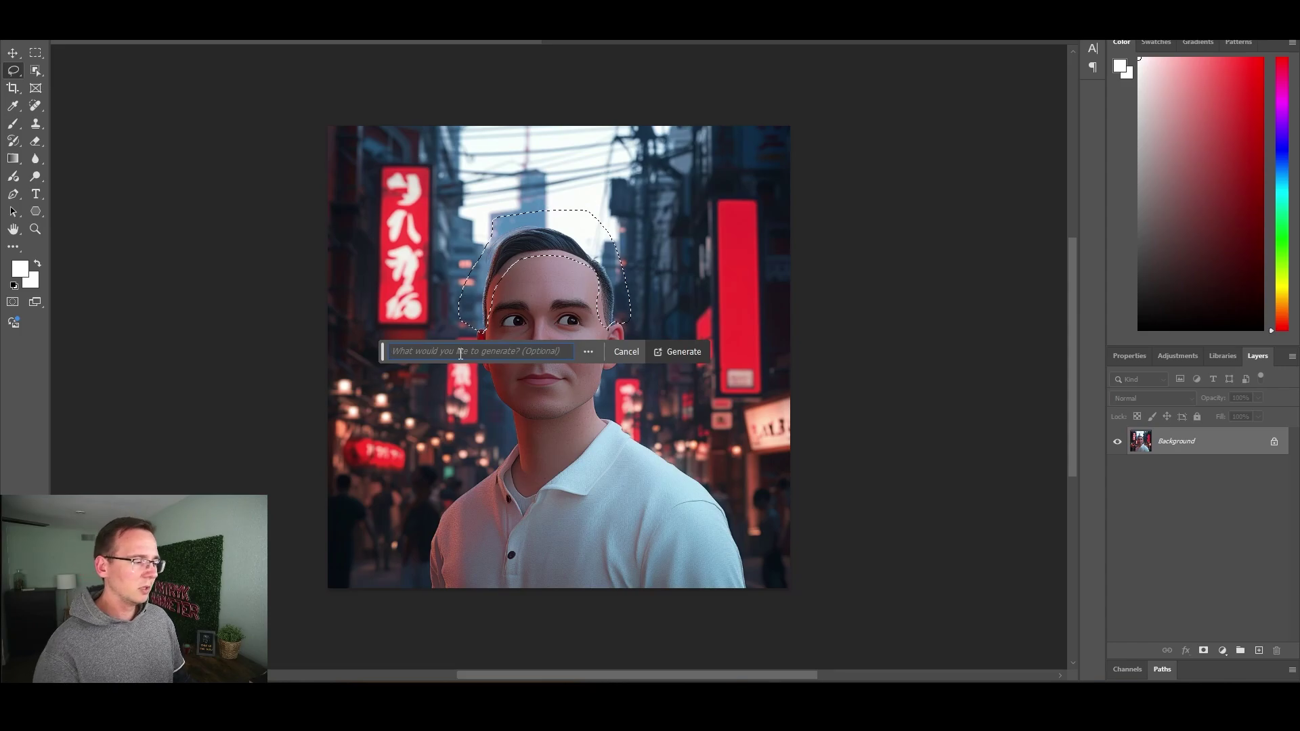
{"action": "type", "text": "make t"}
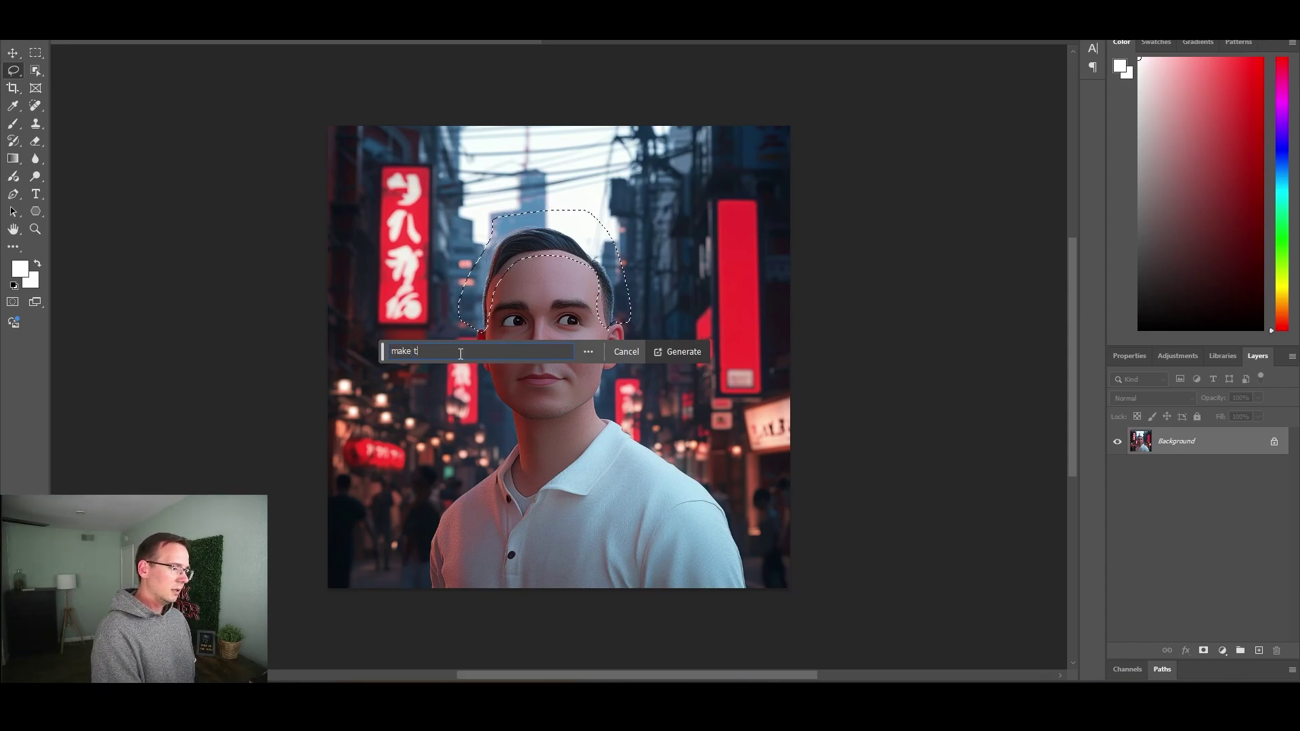
{"action": "type", "text": "his person bald"}
{"action": "key", "text": "BackSpace"}
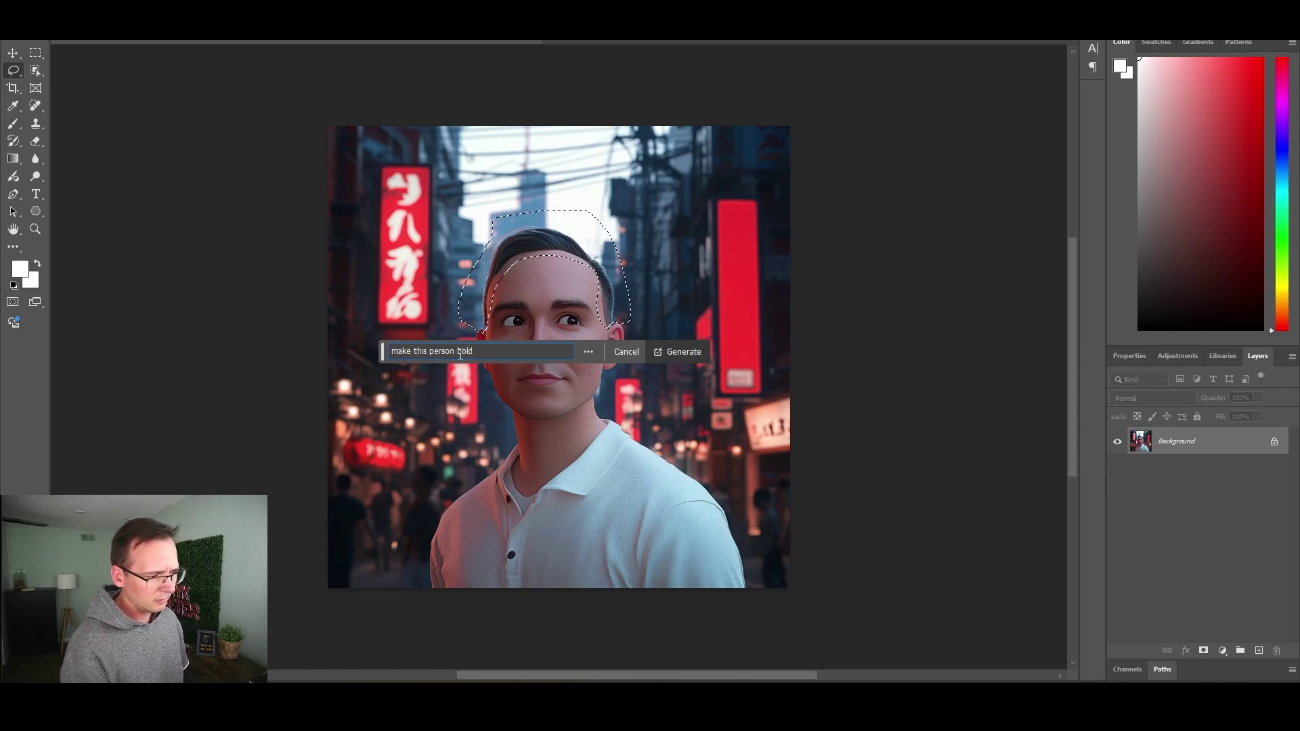
{"action": "key", "text": "BackSpace"}
{"action": "key", "text": "BackSpace"}
{"action": "key", "text": "BackSpace"}
{"action": "type", "text": "ald"}
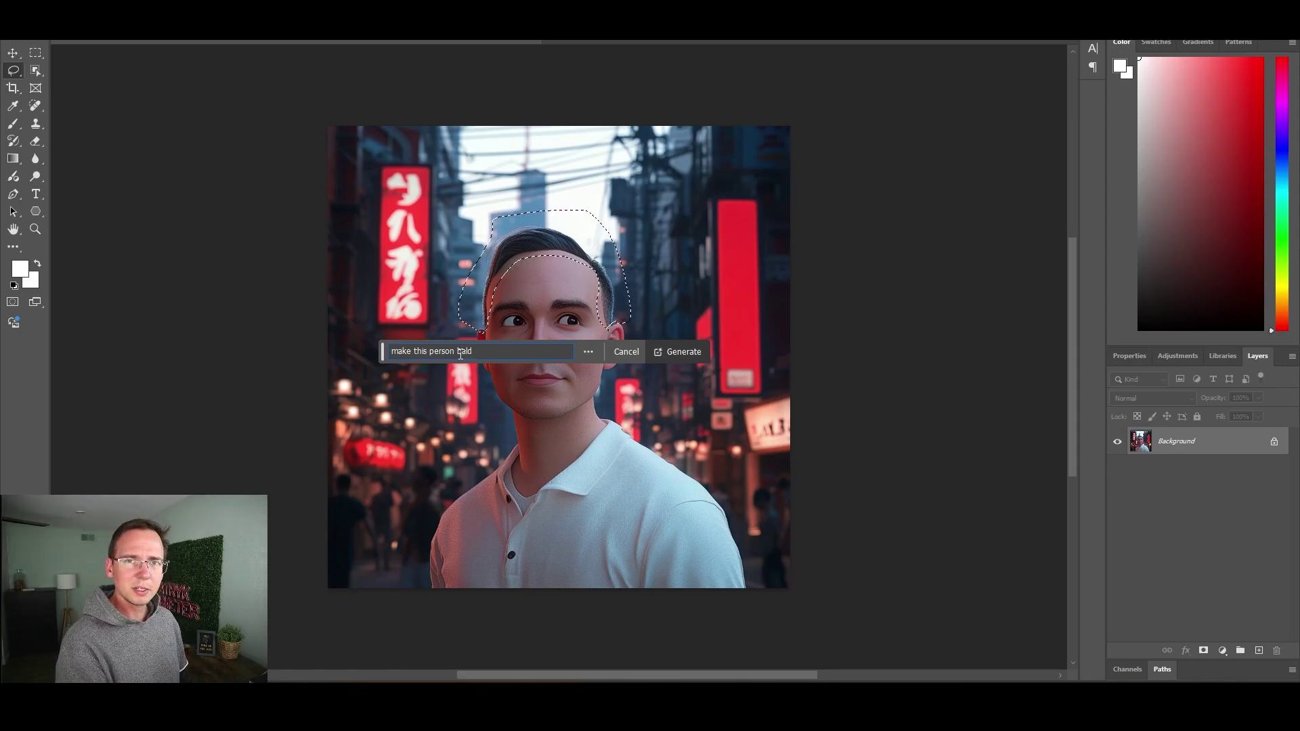
{"action": "key", "text": "Return"}
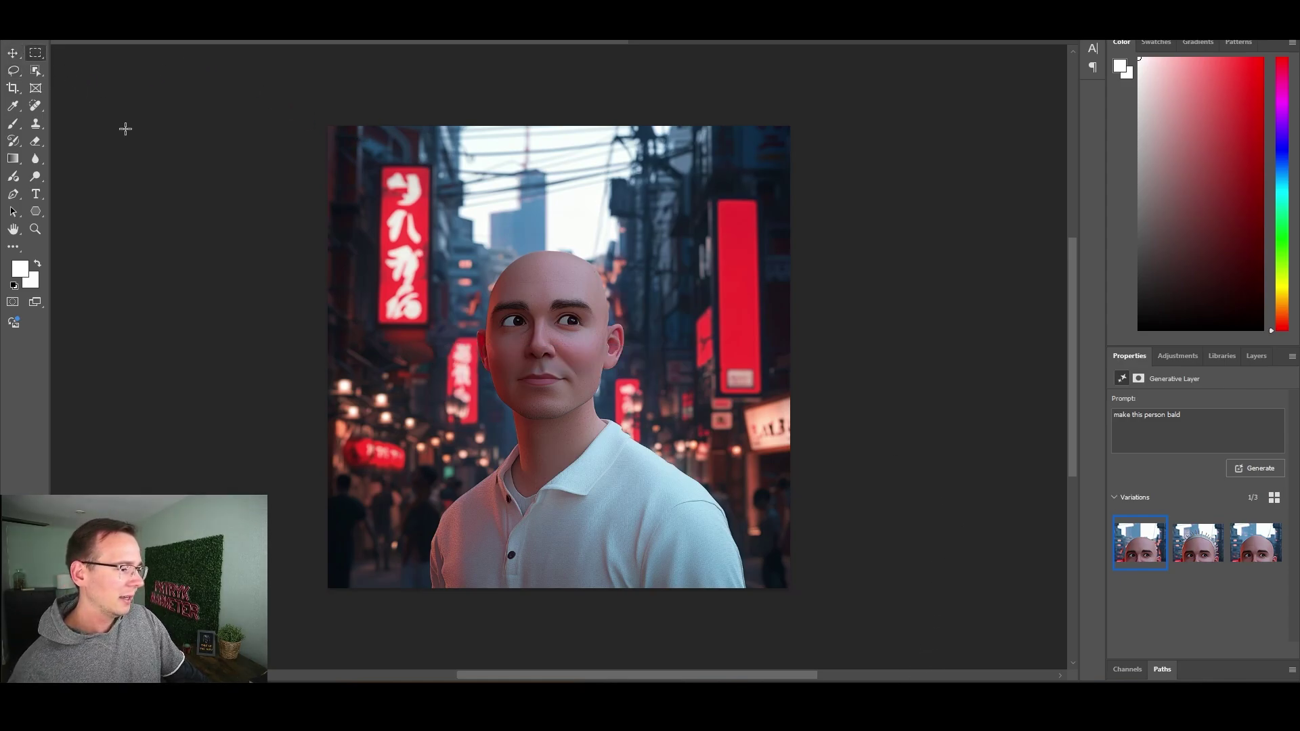
Step: Lasso a narrow strip from beside the neck down the left of the shirt collar
{"action": "left_click_drag", "start_coordinate": [461, 406], "coordinate": [542, 535]}
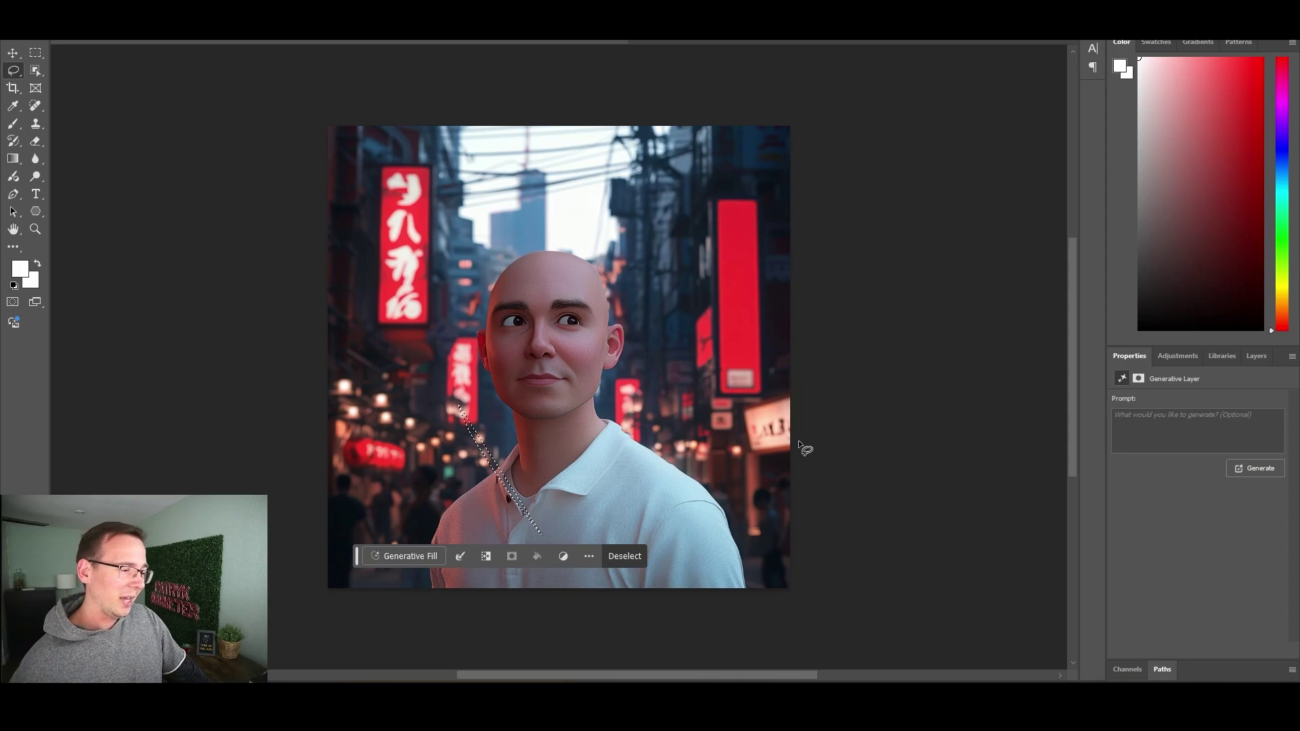